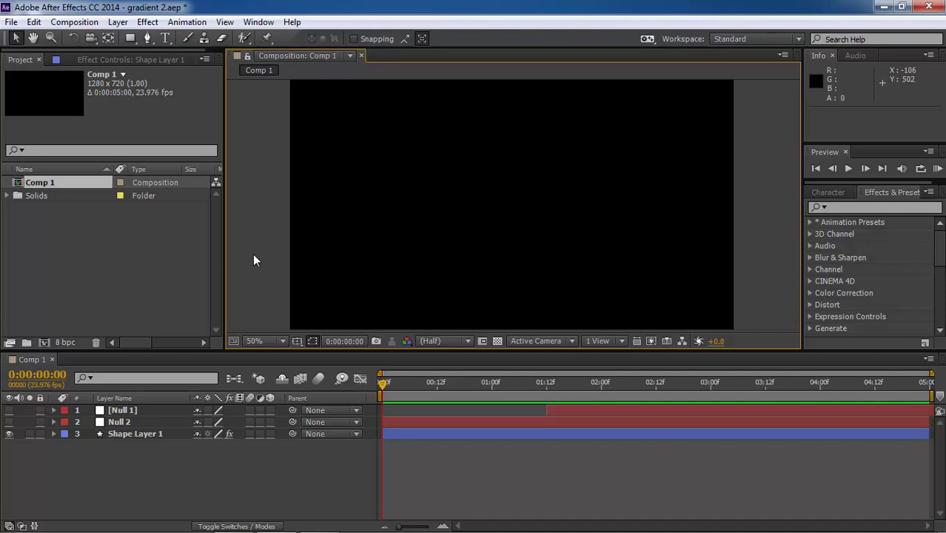
# Play back the rainbow stroke animation in Comp 1 to examine the finished effect
pyautogui.press('space')
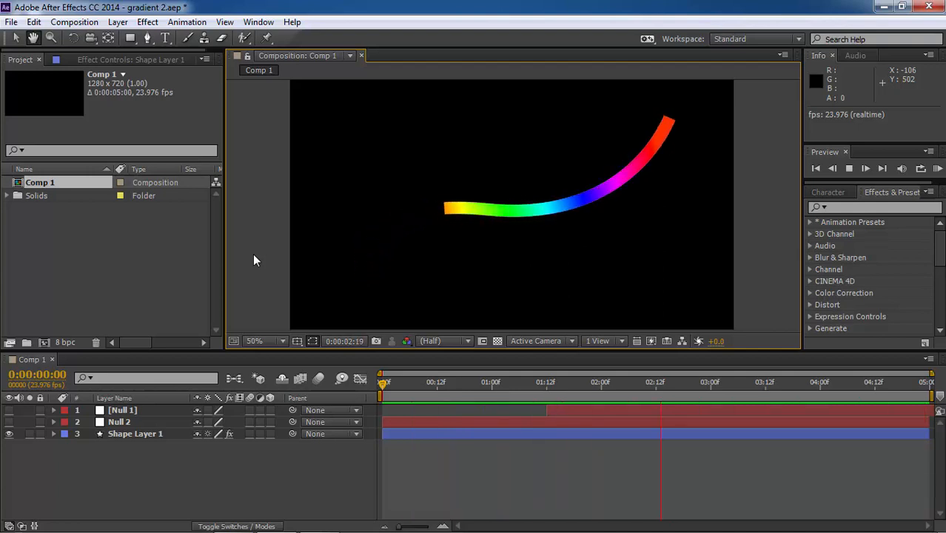
pyautogui.press('space')
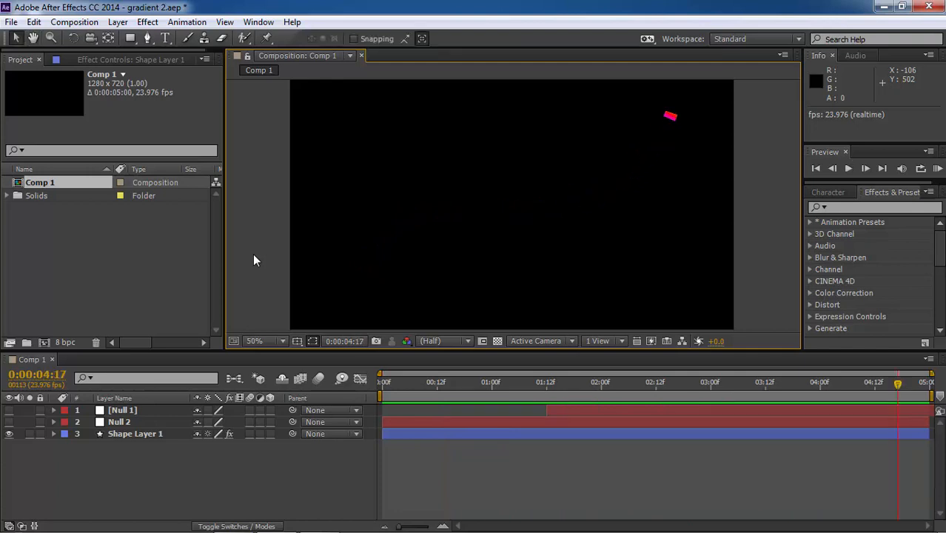
# Create a new composition at 1280 x 720 px, 23.976 fps and 5 seconds long with a black background
pyautogui.click(78, 22)
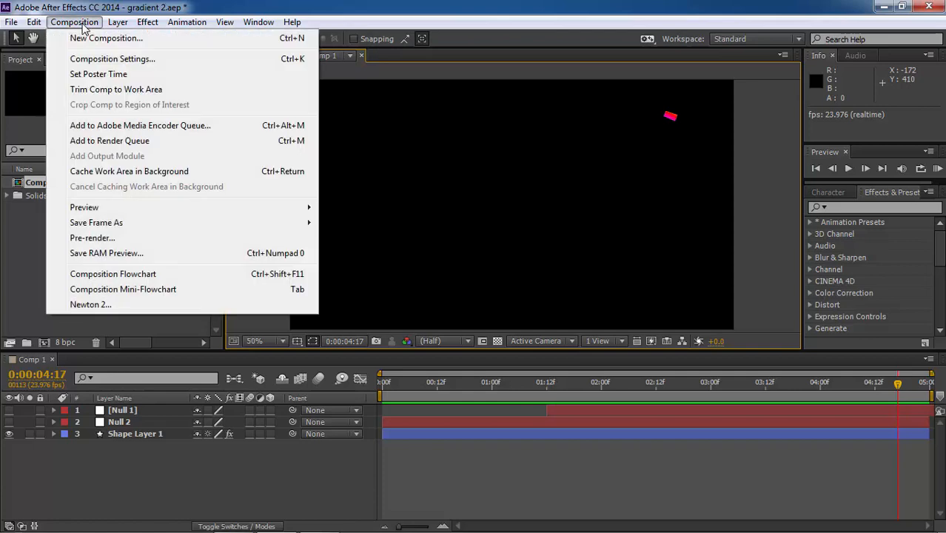
pyautogui.click(96, 37)
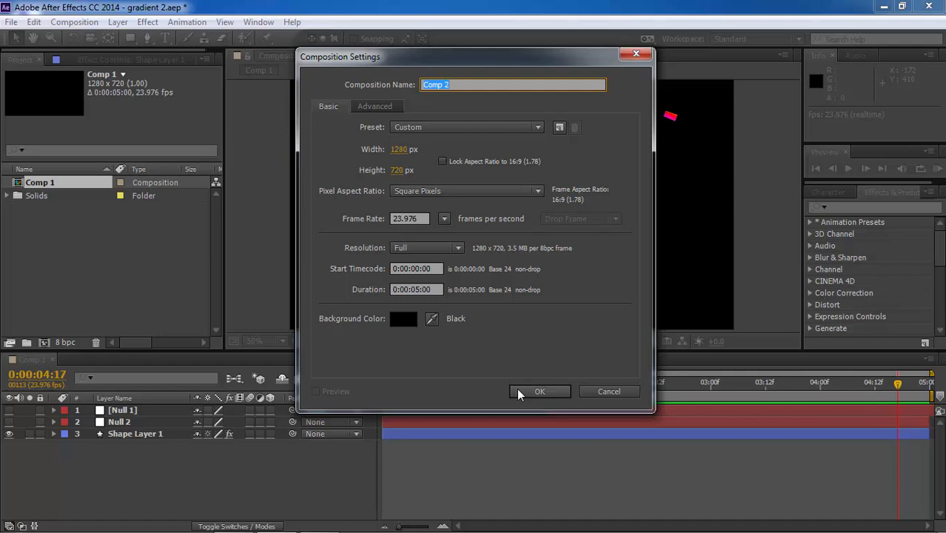
pyautogui.click(518, 392)
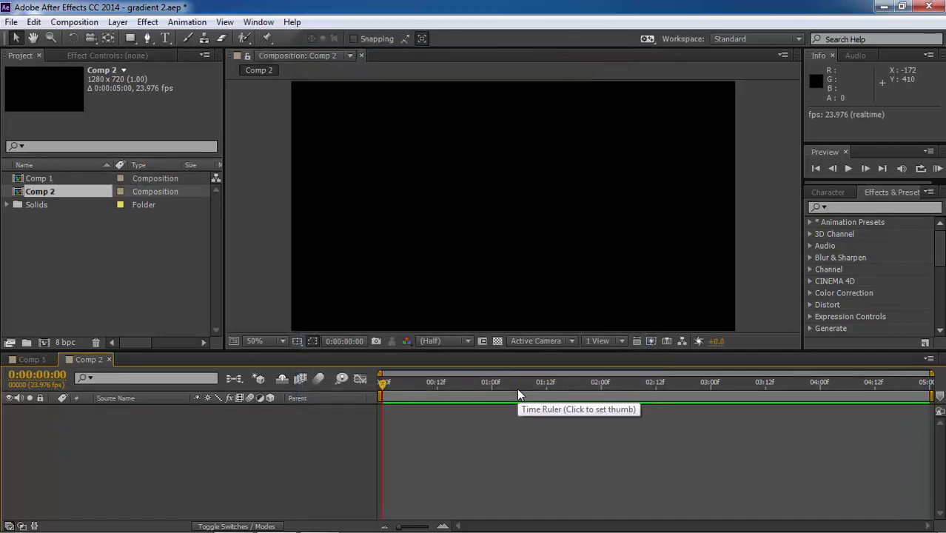
# Draw an S-shaped open path with the Pen tool, rising from lower left to upper right, with a 35 px white stroke and no fill
pyautogui.click(145, 40)
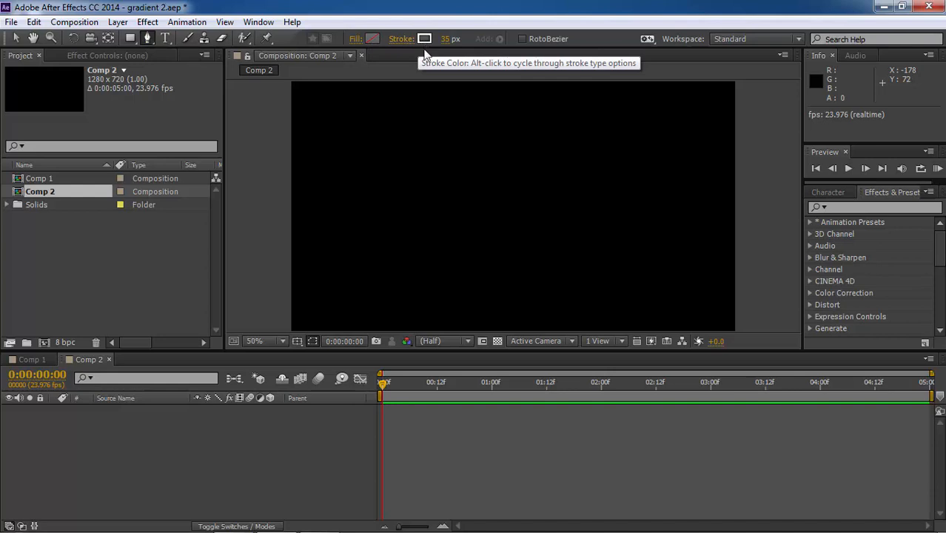
pyautogui.click(351, 286)
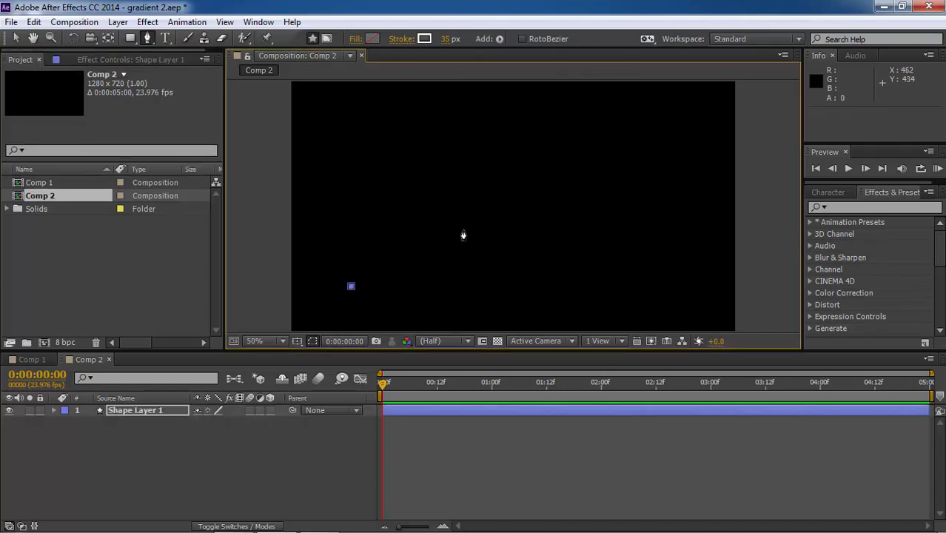
pyautogui.moveTo(476, 221); pyautogui.dragTo(590, 242)
pyautogui.click(654, 137)
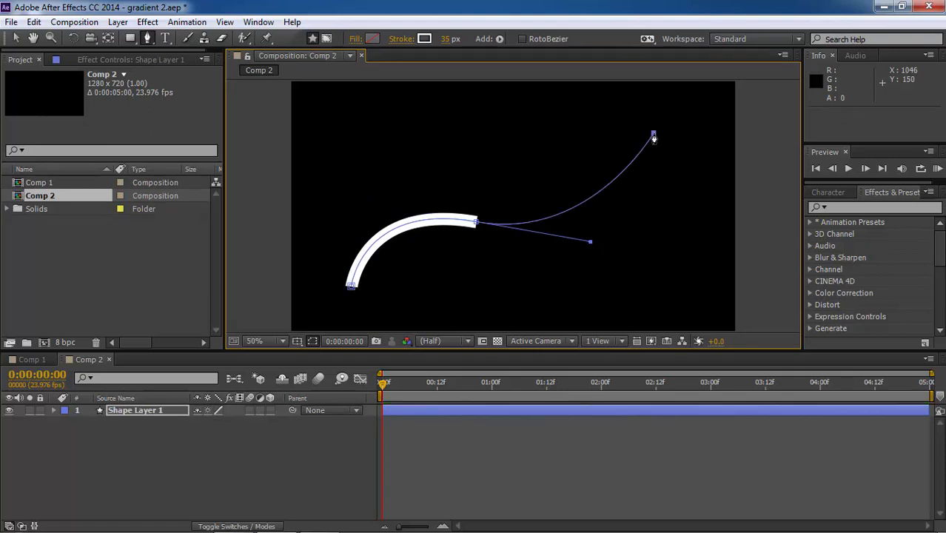
pyautogui.click(19, 39)
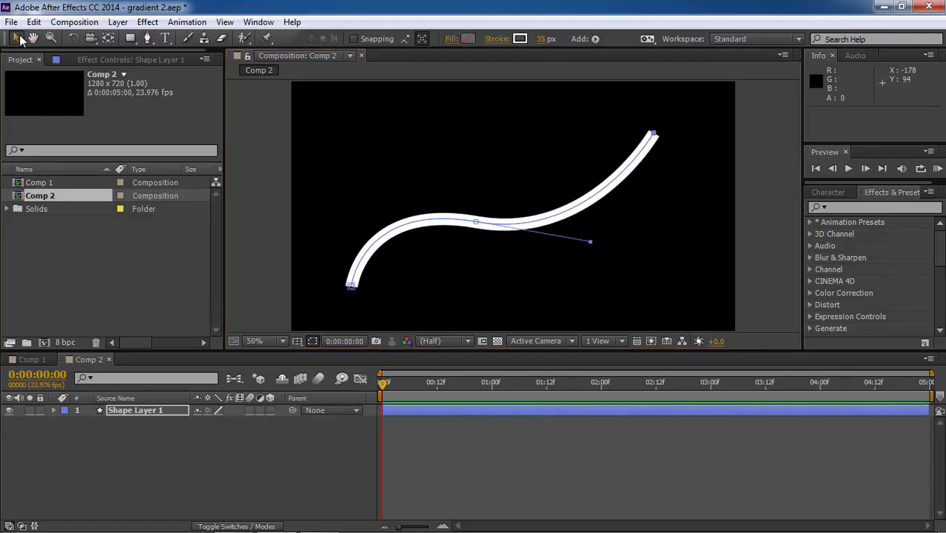
pyautogui.click(256, 216)
pyautogui.click(256, 216)
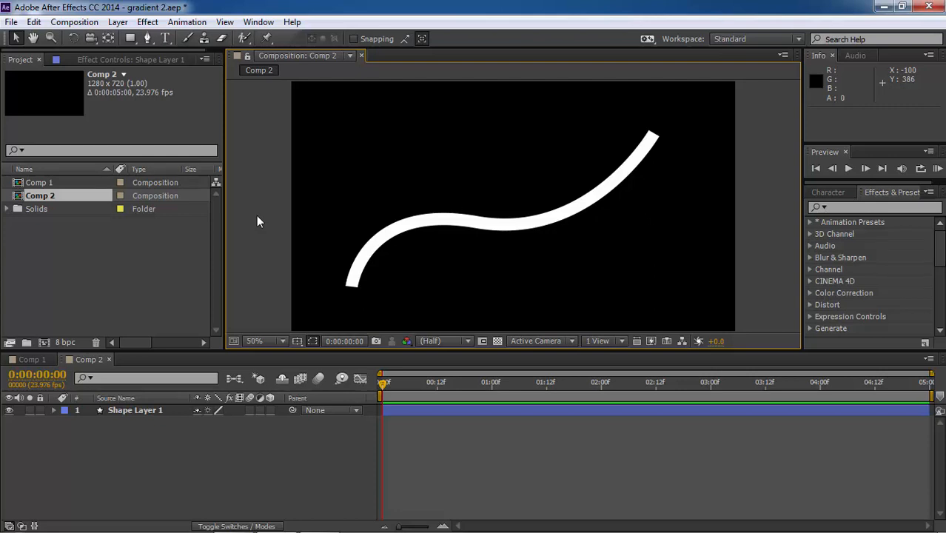
# Apply the Gradient Ramp effect to the curved shape layer
pyautogui.click(405, 230)
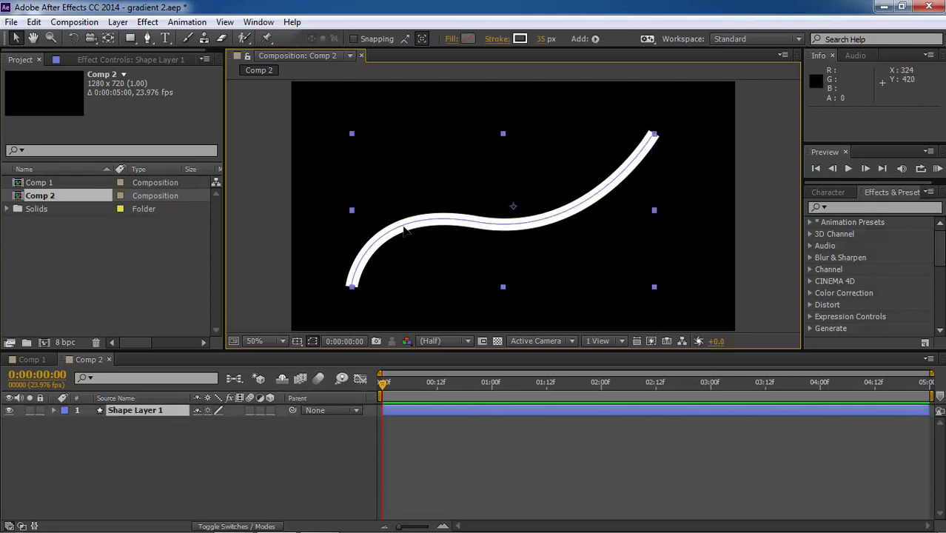
pyautogui.click(142, 22)
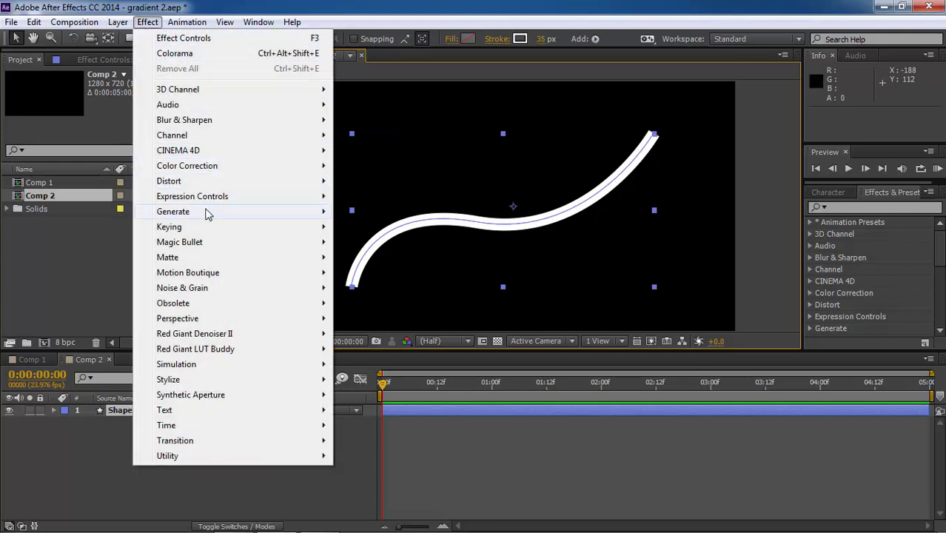
pyautogui.moveTo(239, 215)
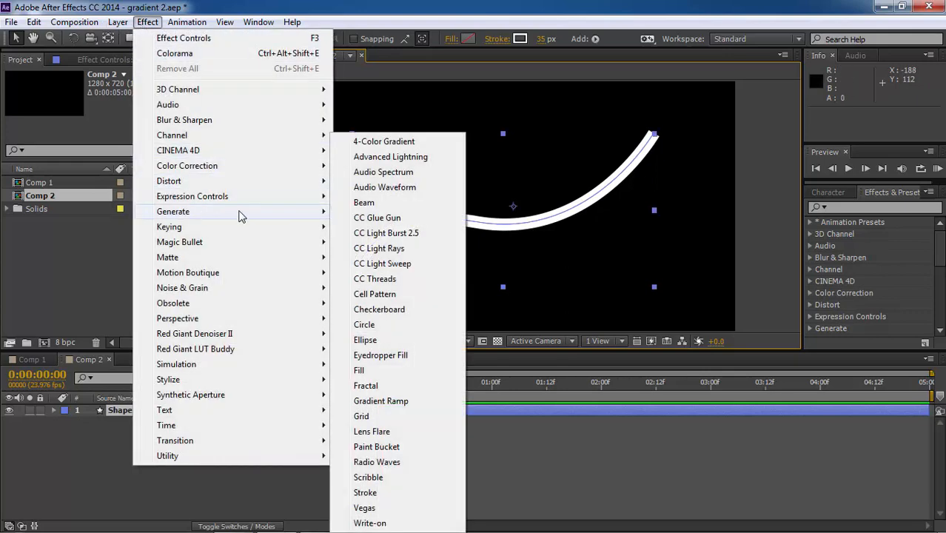
pyautogui.click(378, 402)
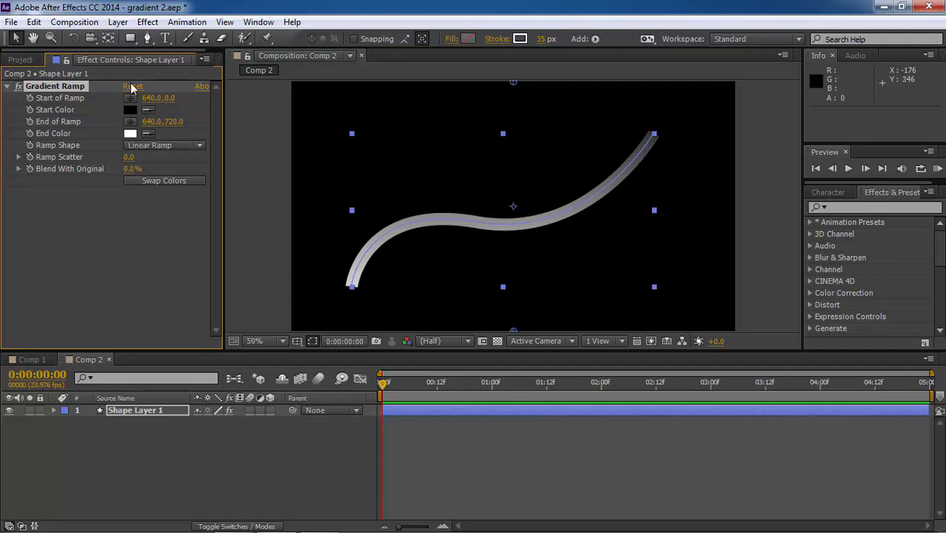
# Add the Colorama color correction effect to the shape layer, on top of Gradient Ramp
pyautogui.click(152, 22)
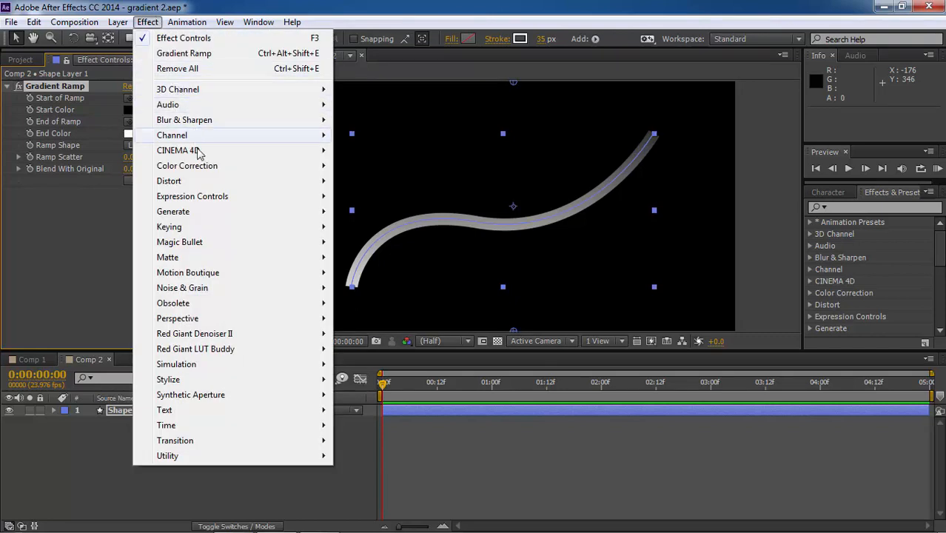
pyautogui.moveTo(215, 166)
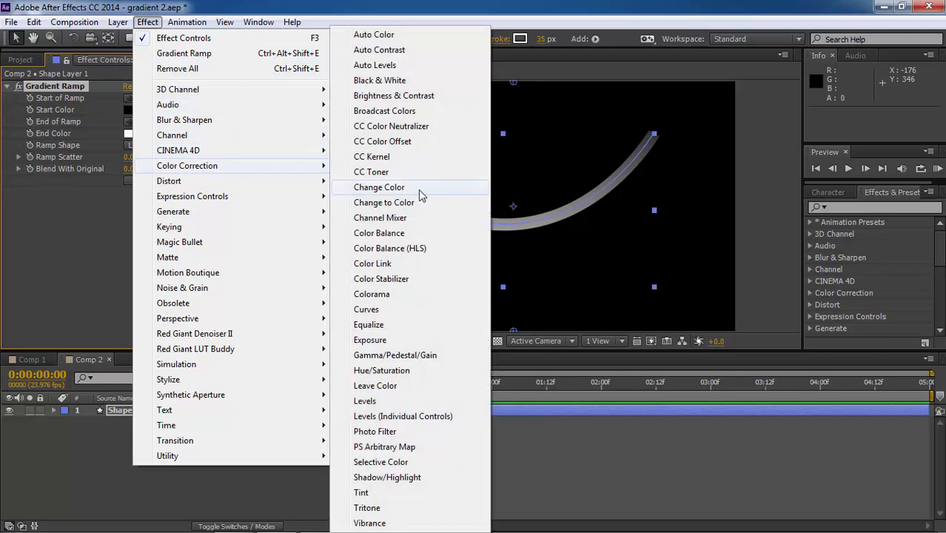
pyautogui.click(403, 295)
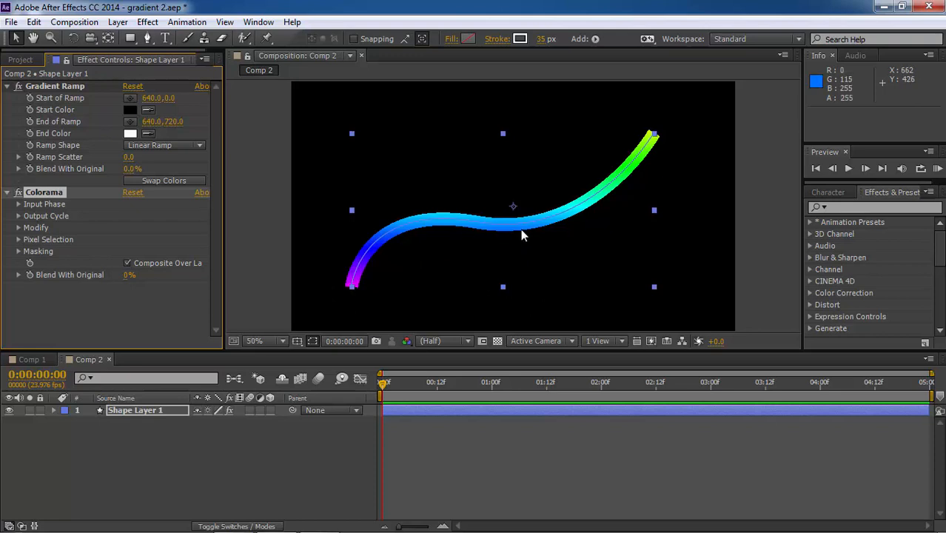
# Shift the cyan, green, yellow and red markers clockwise around Colorama's output cycle wheel, placing red on the wheel's upper right edge
pyautogui.click(22, 216)
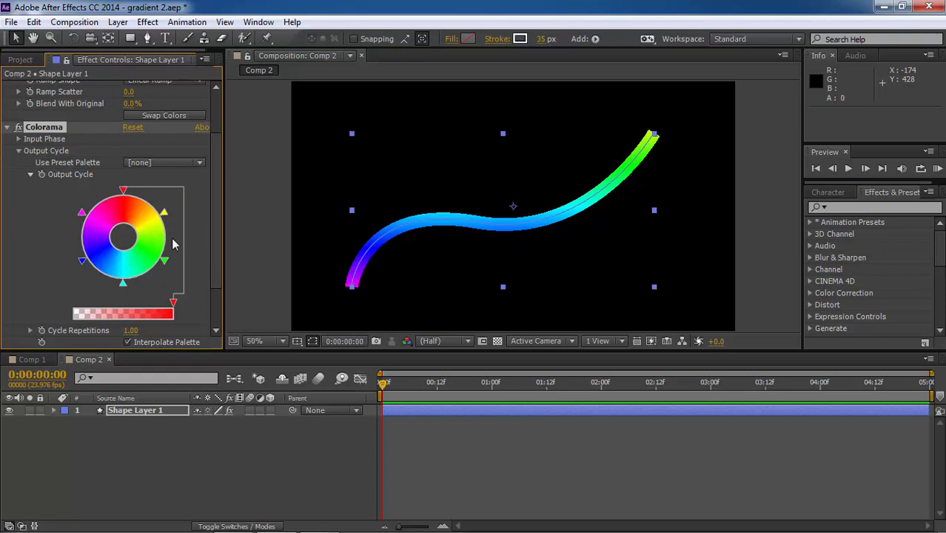
pyautogui.moveTo(125, 281); pyautogui.dragTo(94, 282)
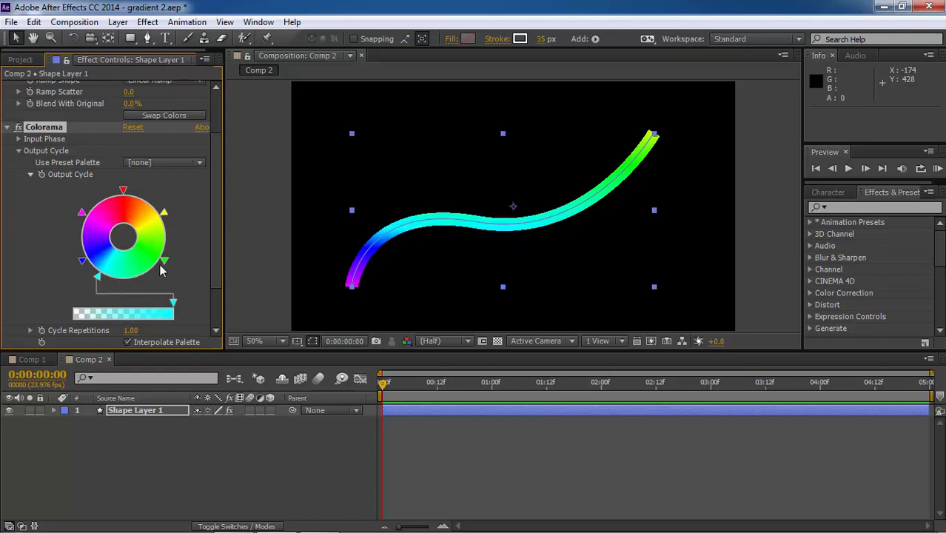
pyautogui.moveTo(162, 265)
pyautogui.mouseDown()
pyautogui.moveTo(144, 287)
pyautogui.moveTo(103, 280)
pyautogui.mouseUp()
pyautogui.moveTo(164, 217); pyautogui.dragTo(166, 259)
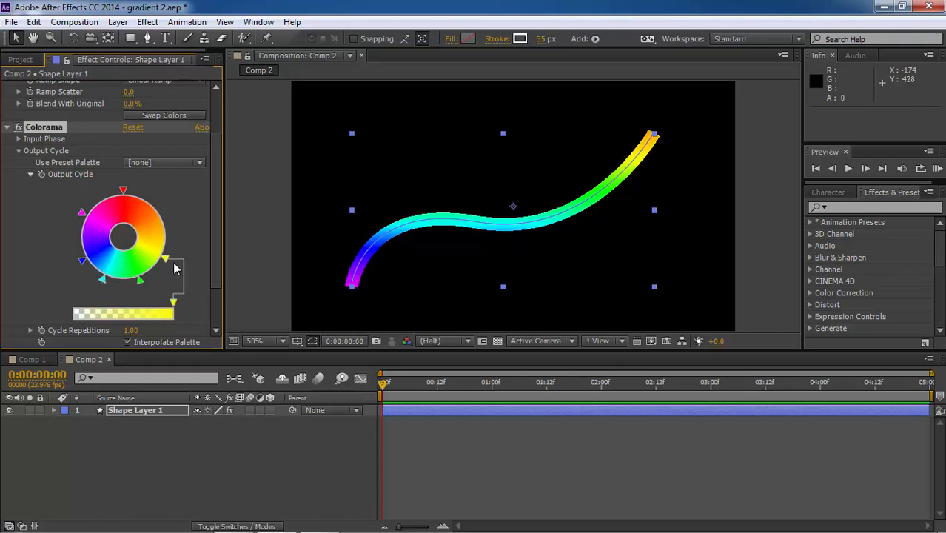
pyautogui.moveTo(126, 194)
pyautogui.mouseDown()
pyautogui.moveTo(180, 201)
pyautogui.moveTo(160, 213)
pyautogui.mouseUp()
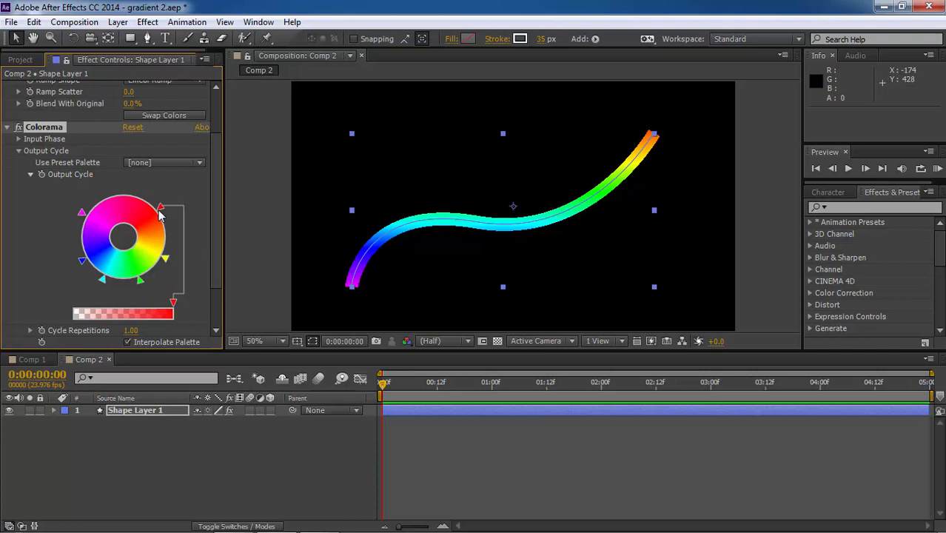
pyautogui.moveTo(140, 280); pyautogui.dragTo(158, 268)
pyautogui.moveTo(161, 208); pyautogui.dragTo(167, 217)
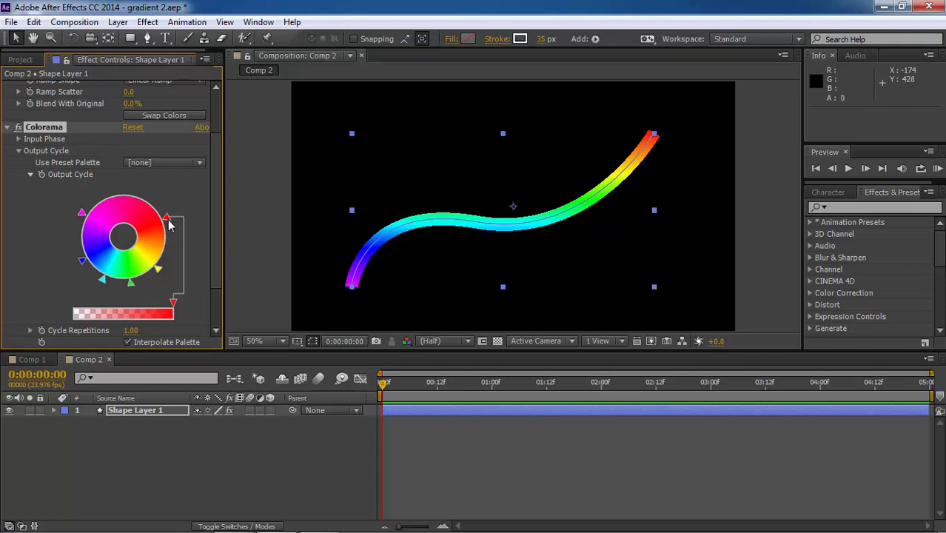
# Remove the red marker from Colorama's output cycle wheel and undo the removal
pyautogui.moveTo(168, 222); pyautogui.dragTo(200, 211)
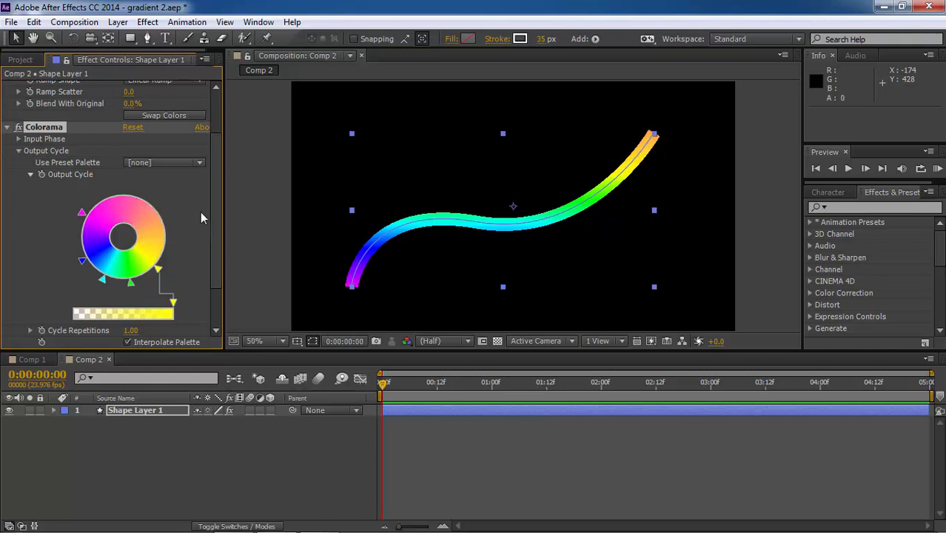
pyautogui.hotkey('ctrl', 'z')
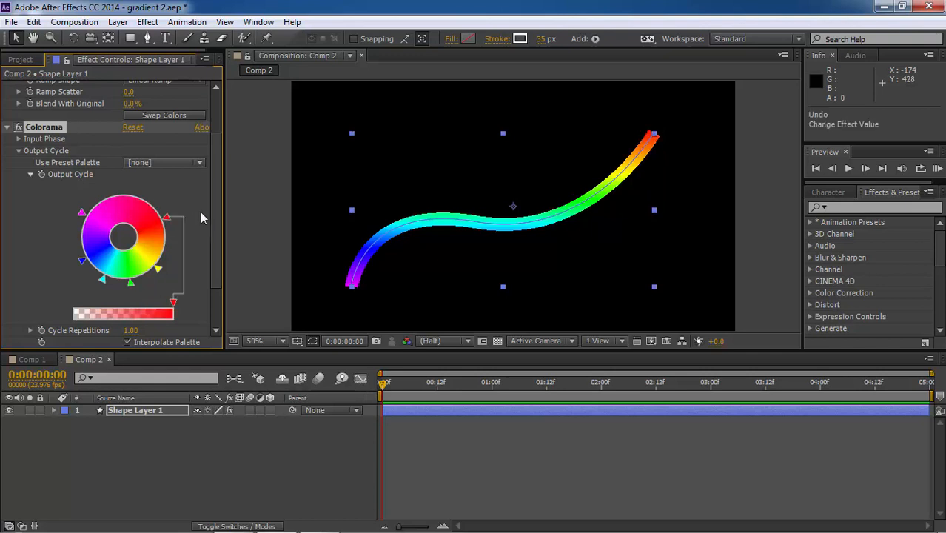
# Add a dark red marker (red 128, green 0, blue 0) near the top of the Colorama wheel, reopen its color, and remove the marker
pyautogui.doubleClick(133, 199)
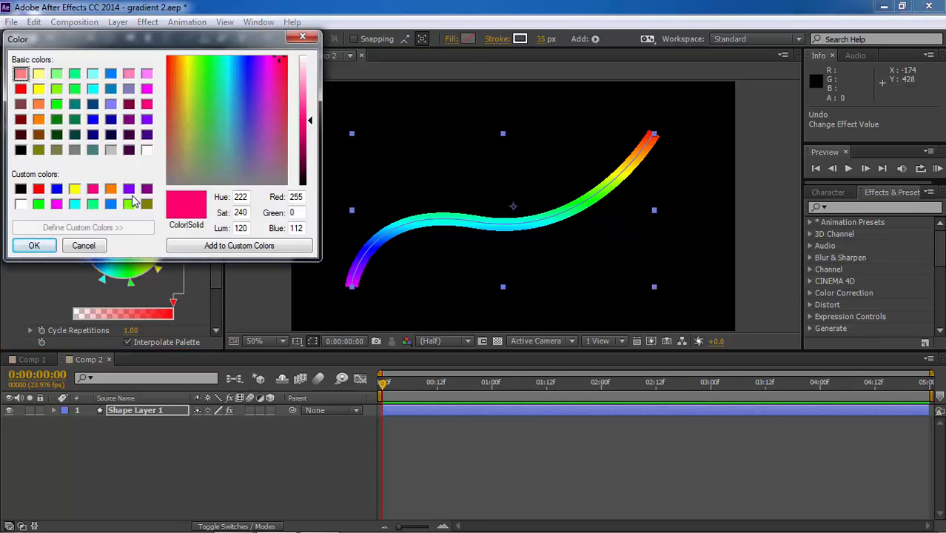
pyautogui.click(21, 120)
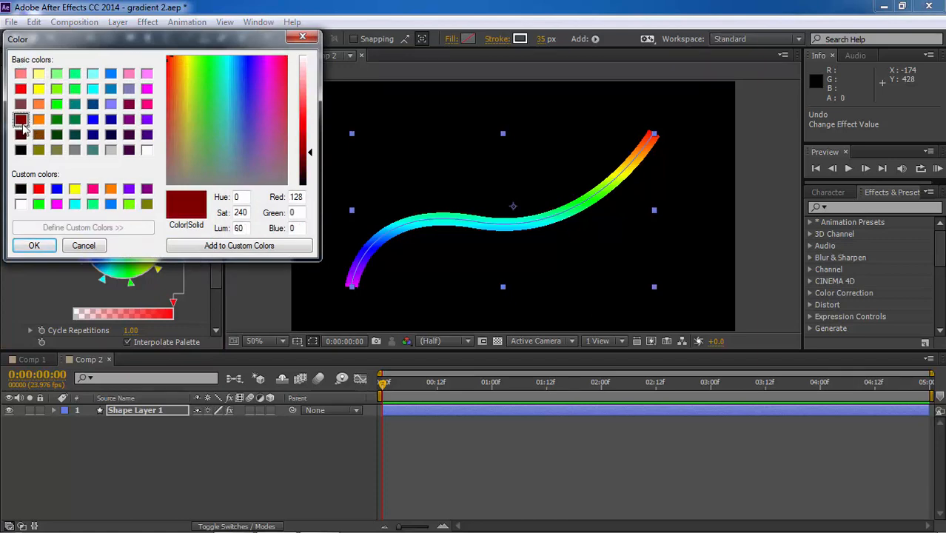
pyautogui.click(34, 245)
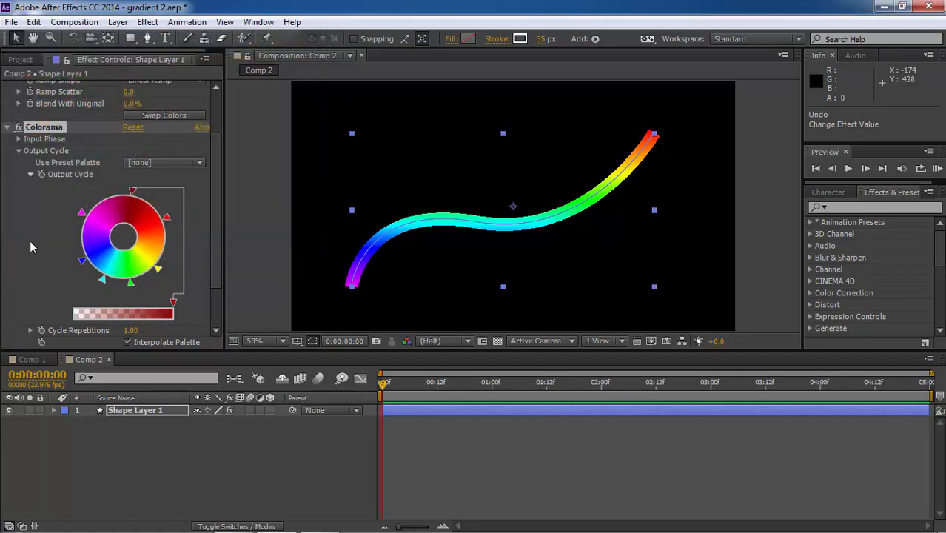
pyautogui.doubleClick(134, 193)
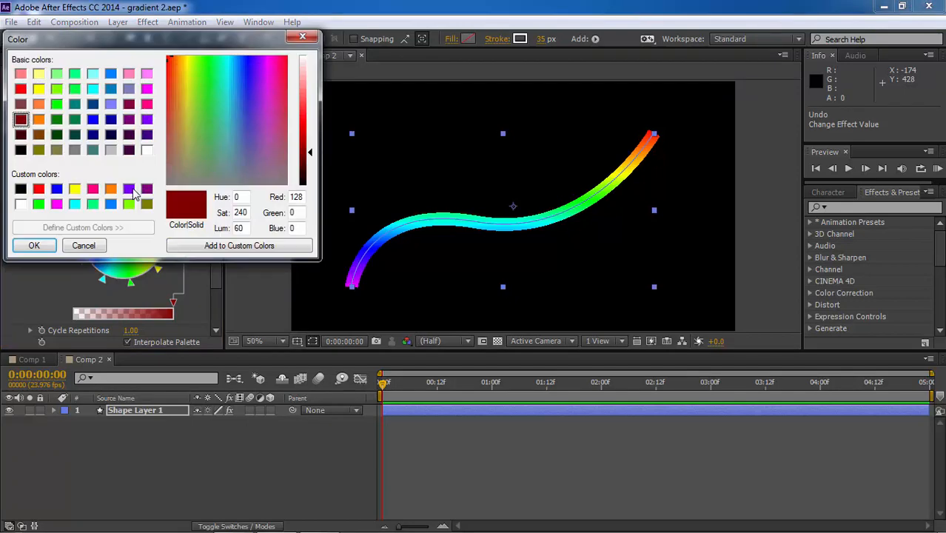
pyautogui.click(84, 246)
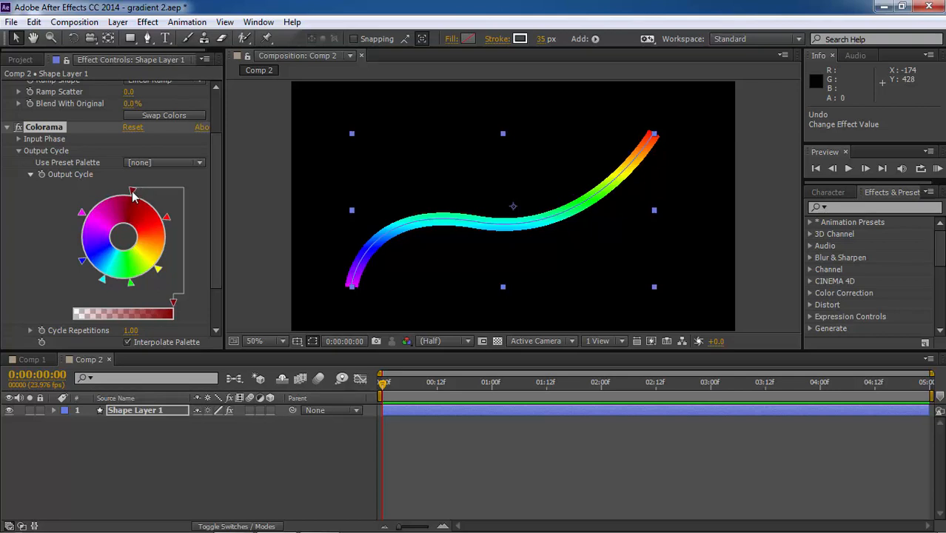
pyautogui.moveTo(133, 194); pyautogui.dragTo(192, 88)
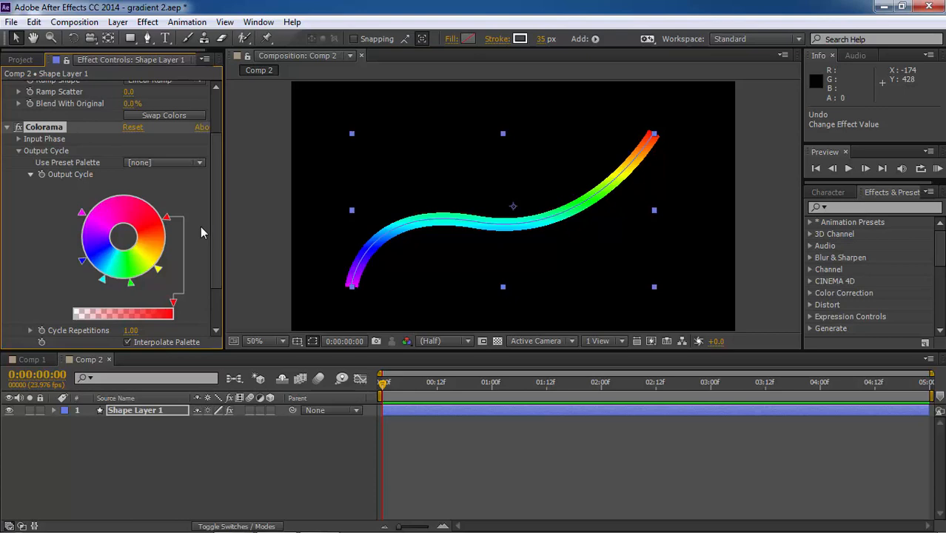
# Add a new null object layer above the shape layer
pyautogui.click(118, 22)
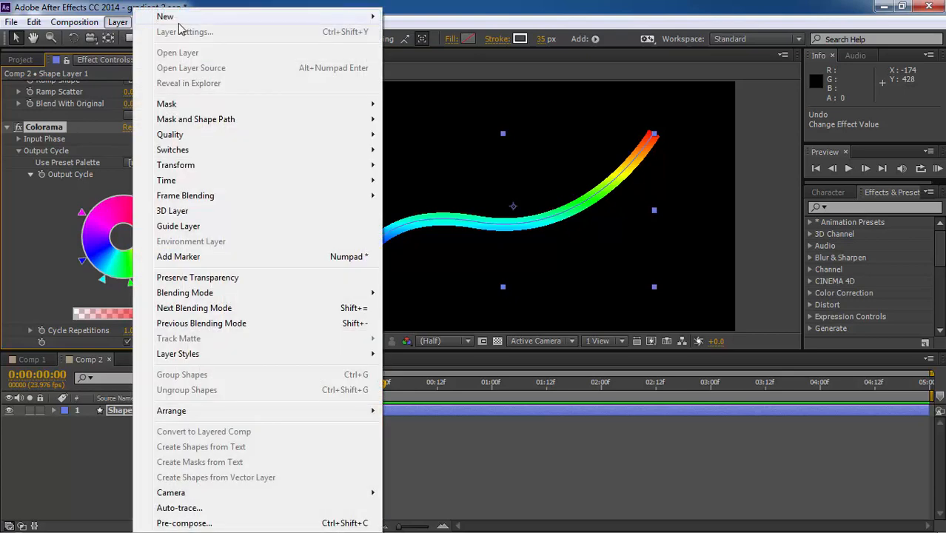
pyautogui.moveTo(178, 16)
pyautogui.click(437, 77)
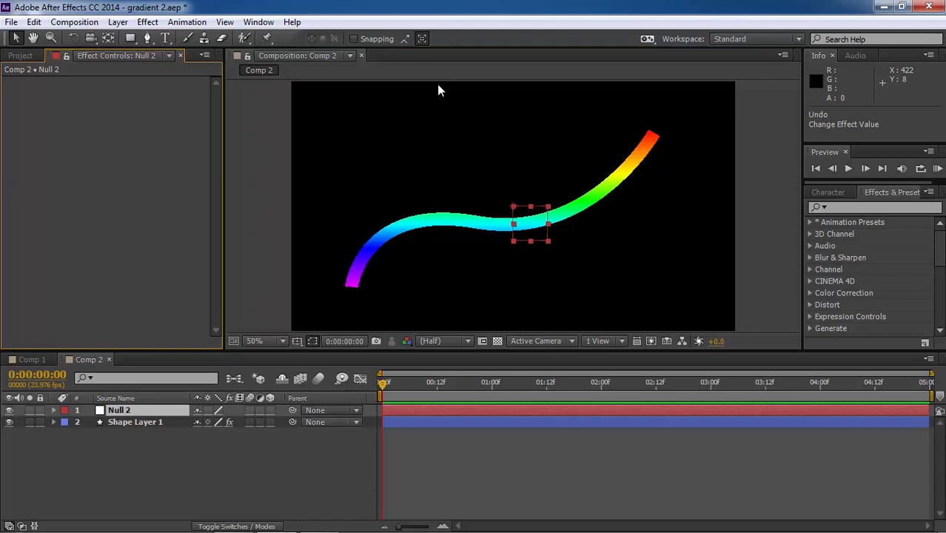
# Reveal Shape 1's Path 1 contents on Shape Layer 1 and copy its Path property
pyautogui.click(58, 423)
pyautogui.click(53, 421)
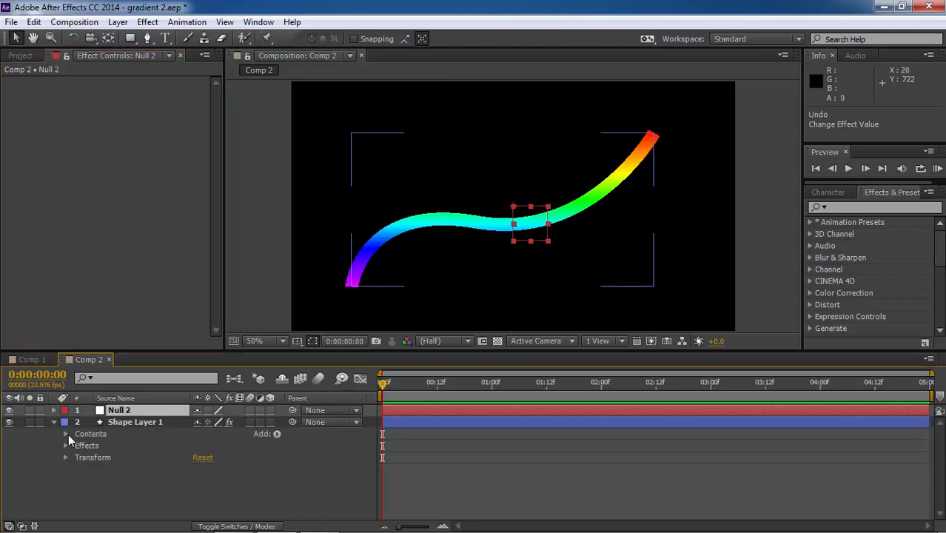
pyautogui.click(66, 434)
pyautogui.click(77, 446)
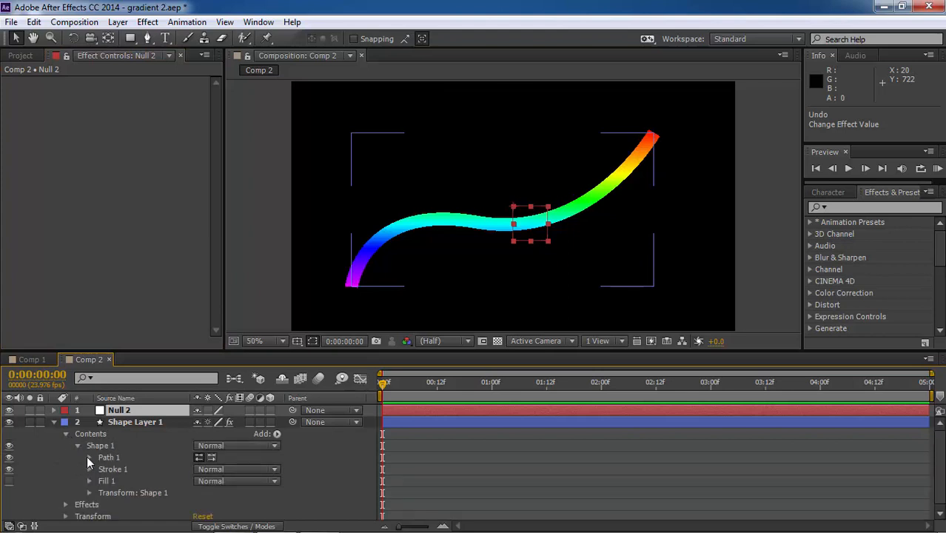
pyautogui.click(88, 457)
pyautogui.click(127, 469)
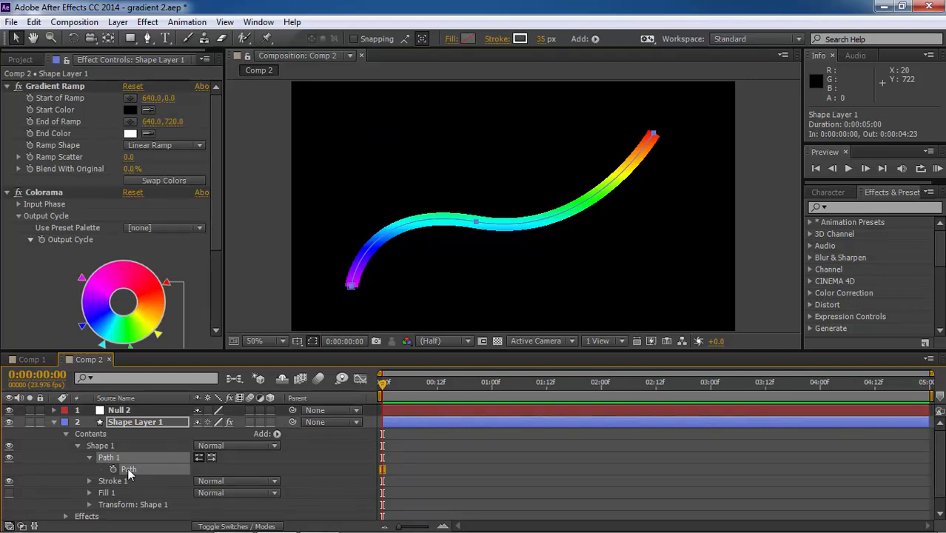
# Paste the copied path into the new null's Position property and scrub to 0:00:01:06 to check its motion
pyautogui.click(62, 435)
pyautogui.click(65, 435)
pyautogui.click(131, 413)
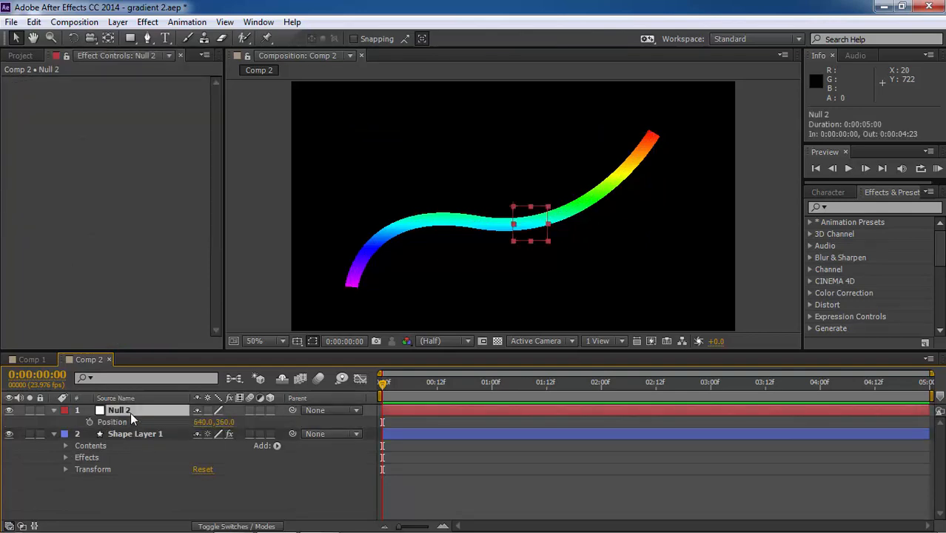
pyautogui.click(131, 420)
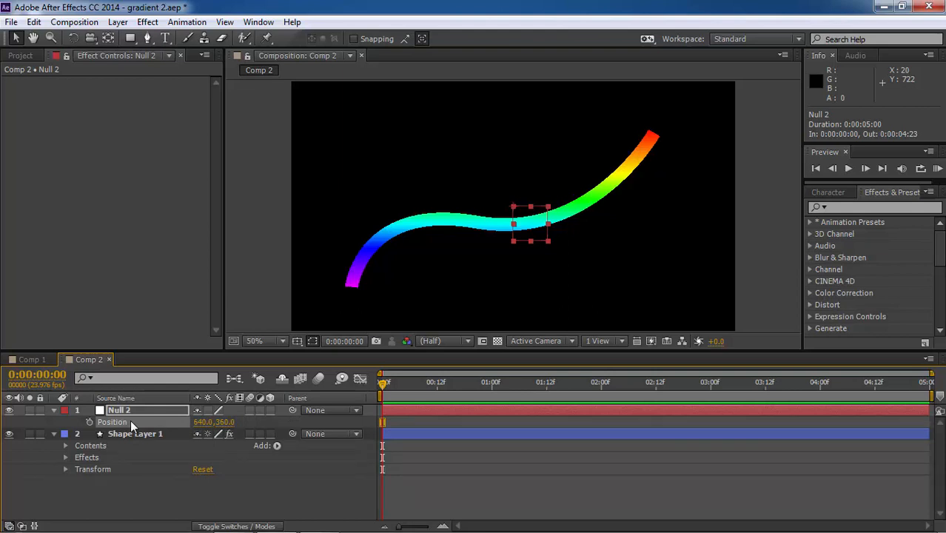
pyautogui.hotkey('ctrl', 'v')
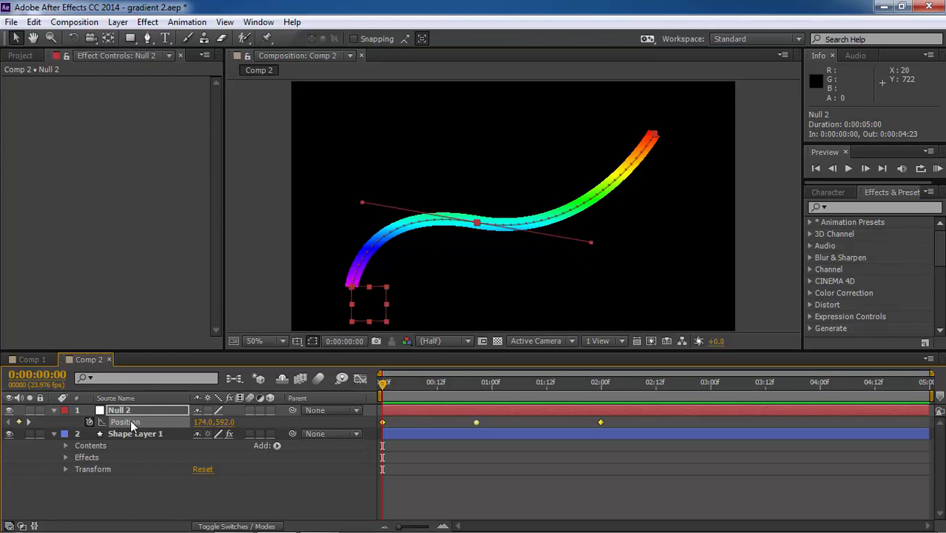
pyautogui.moveTo(383, 384); pyautogui.dragTo(519, 391)
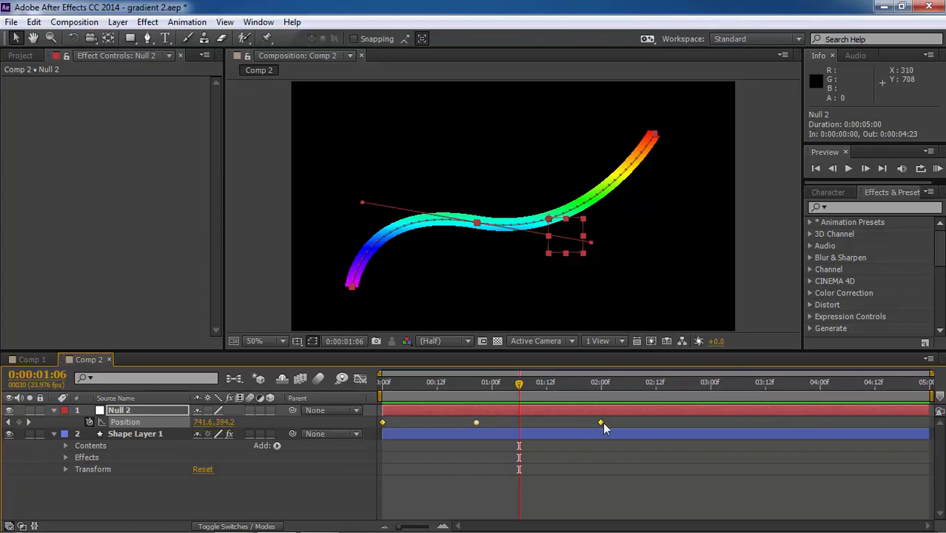
# Try retiming the null's last Position keyframe, the second time to 0:00:02:20, undoing each move
pyautogui.moveTo(603, 422); pyautogui.dragTo(660, 423)
pyautogui.hotkey('ctrl', 'z')
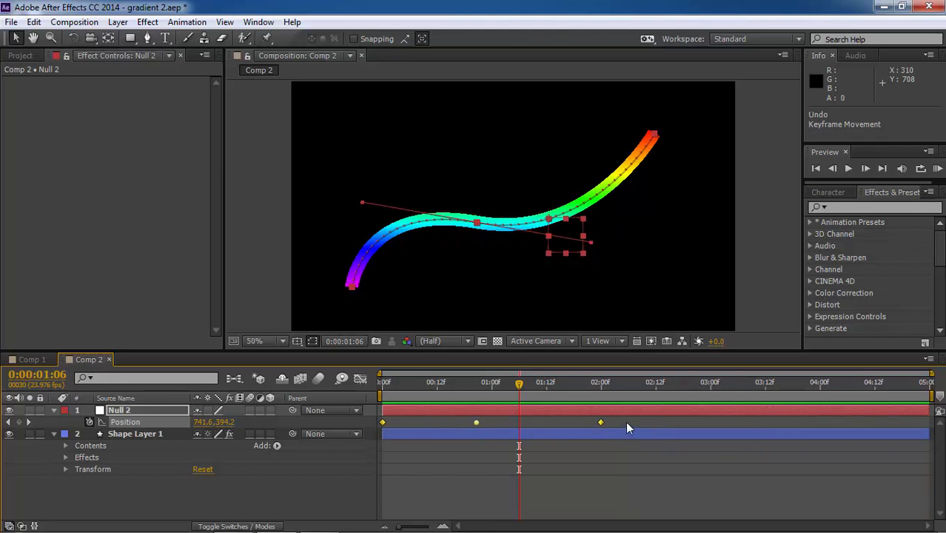
pyautogui.click(625, 423)
pyautogui.click(601, 422)
pyautogui.moveTo(604, 422); pyautogui.dragTo(693, 422)
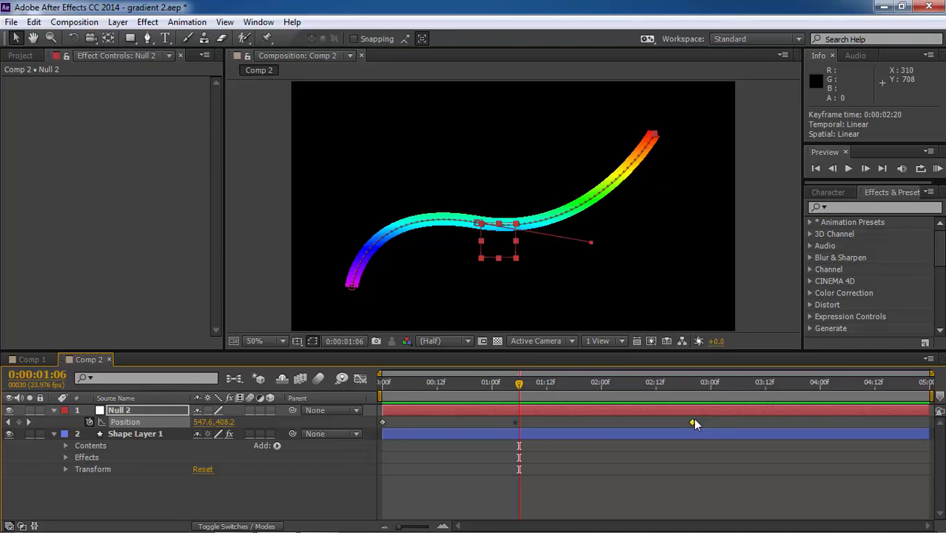
pyautogui.moveTo(693, 422)
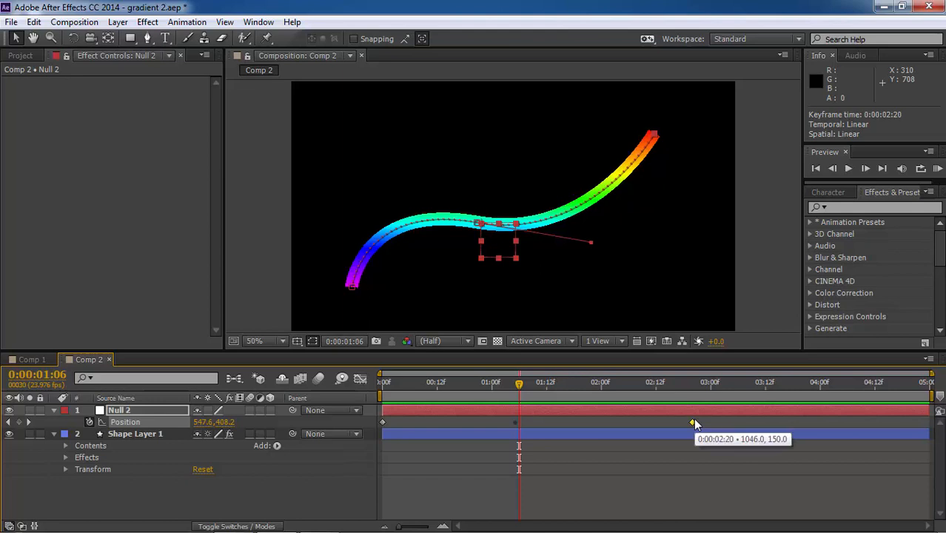
pyautogui.hotkey('ctrl', 'z')
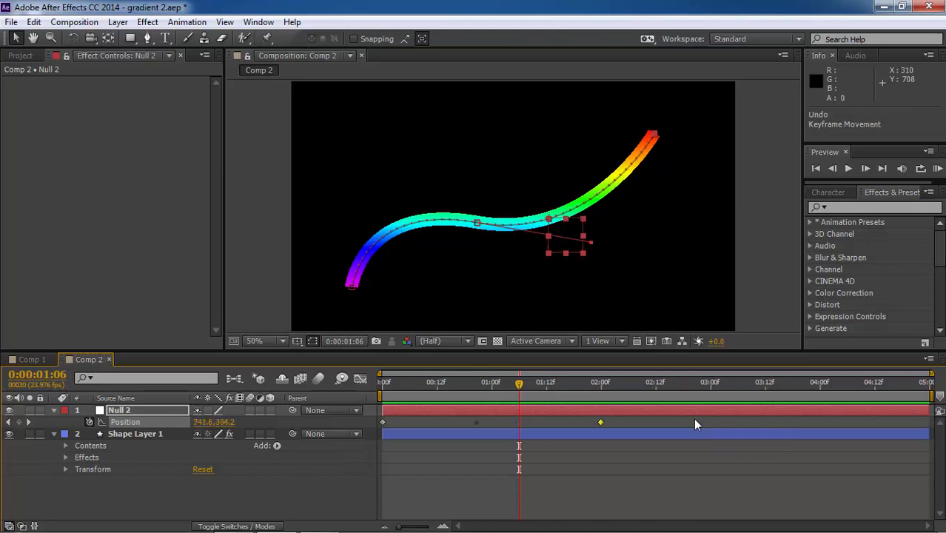
# Reveal the Gradient Ramp effect's Start of Ramp and End of Ramp properties on Shape Layer 1
pyautogui.click(65, 458)
pyautogui.click(77, 467)
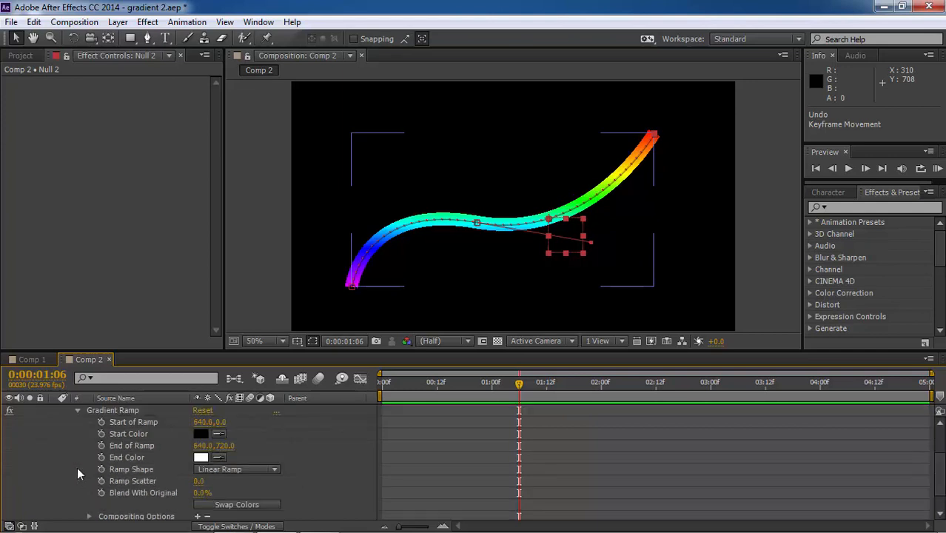
pyautogui.click(131, 423)
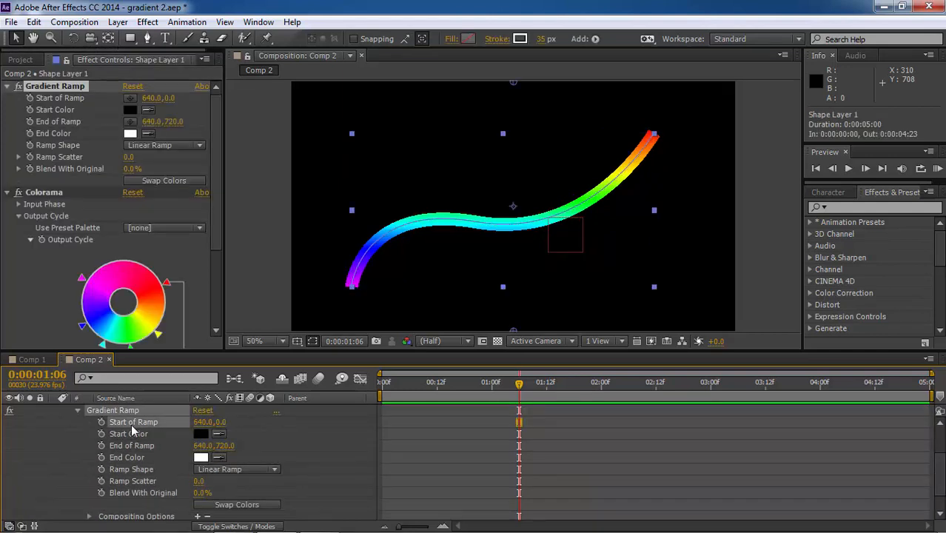
pyautogui.click(131, 444)
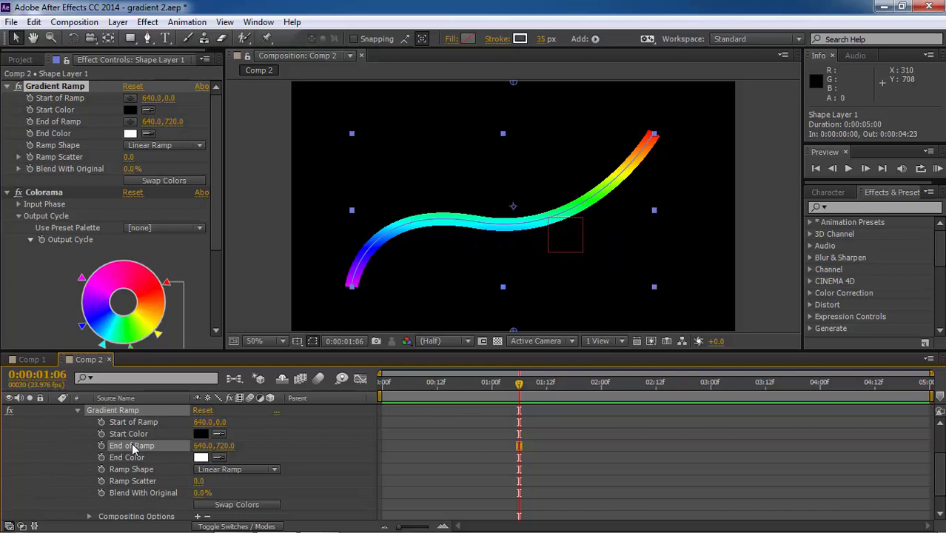
# Duplicate the animated null layer and reveal the copy's Position property, enlarging the timeline area
pyautogui.scroll(3, 132, 447)
pyautogui.click(131, 412)
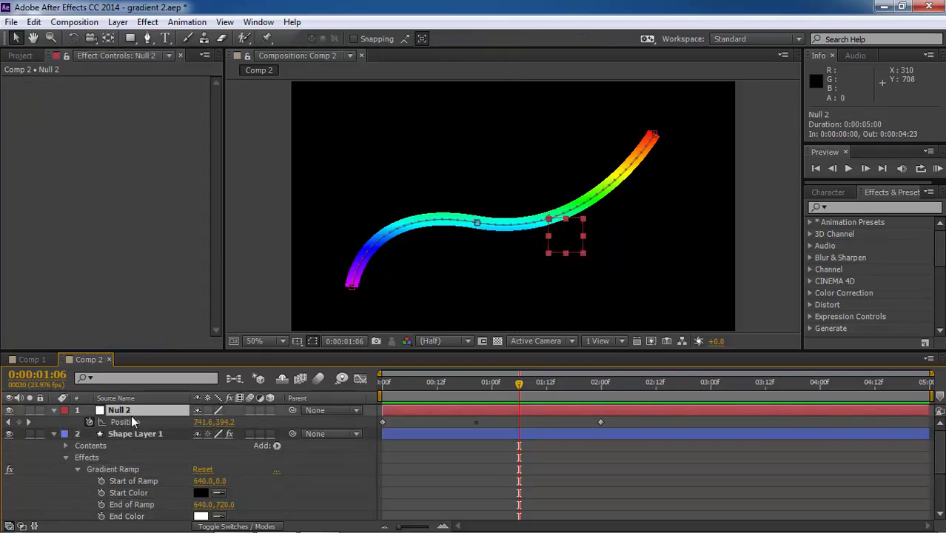
pyautogui.hotkey('ctrl', 'd')
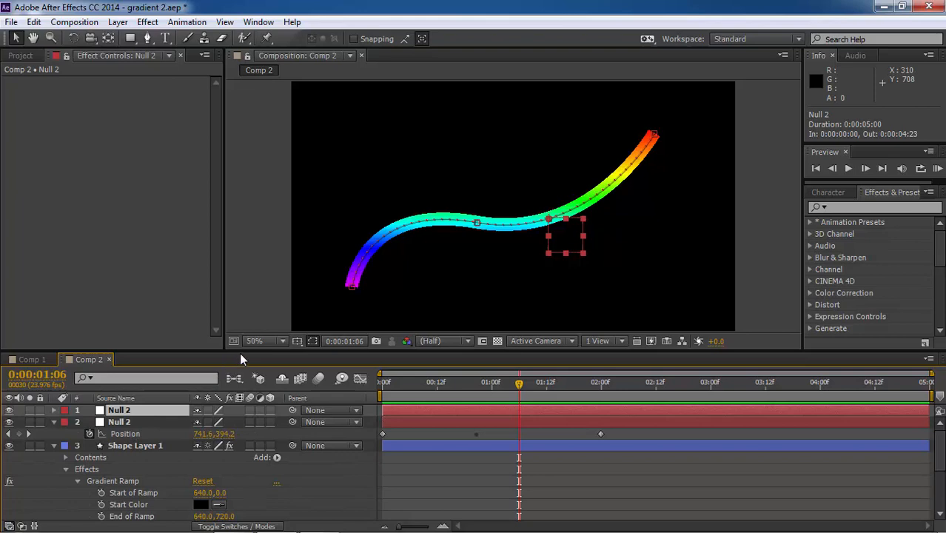
pyautogui.moveTo(240, 352); pyautogui.dragTo(250, 307)
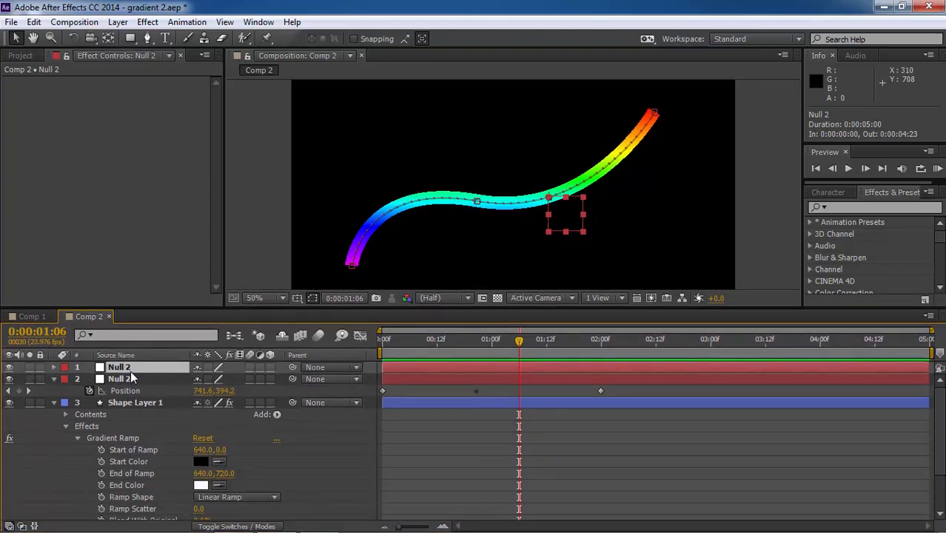
pyautogui.press('p')
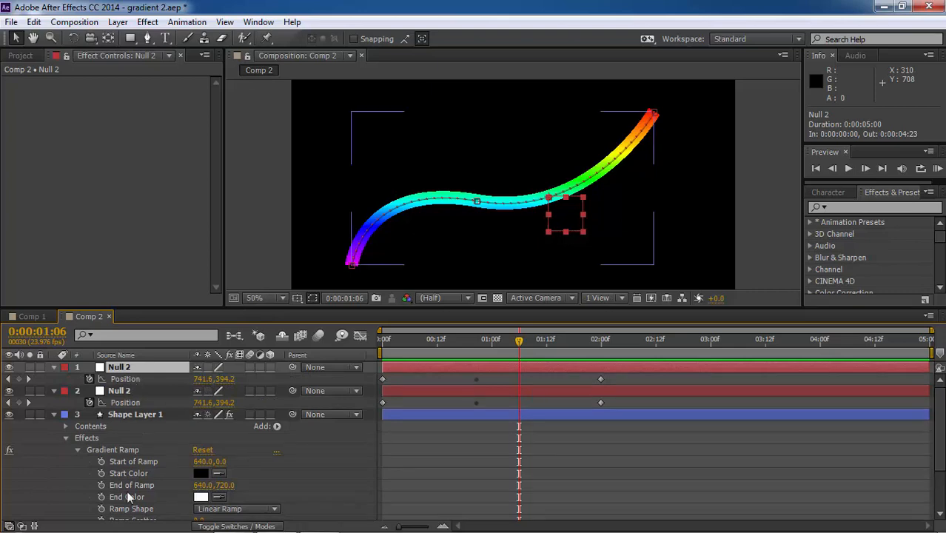
# Link the Gradient Ramp's Start of Ramp to the lower null's Position with the expression thisComp.layer("Null 3").transform.position
pyautogui.click(125, 460)
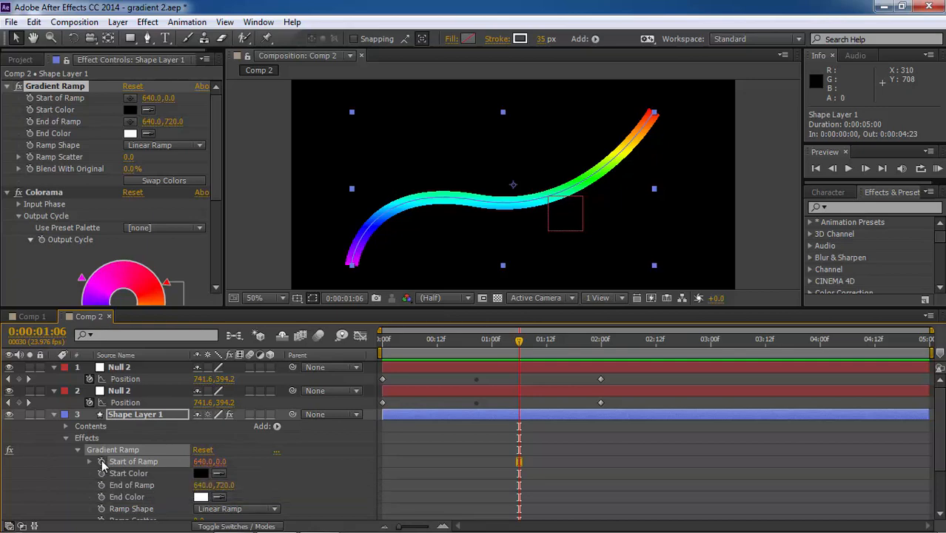
pyautogui.keyDown('alt'); pyautogui.click(101, 463); pyautogui.keyUp('alt')
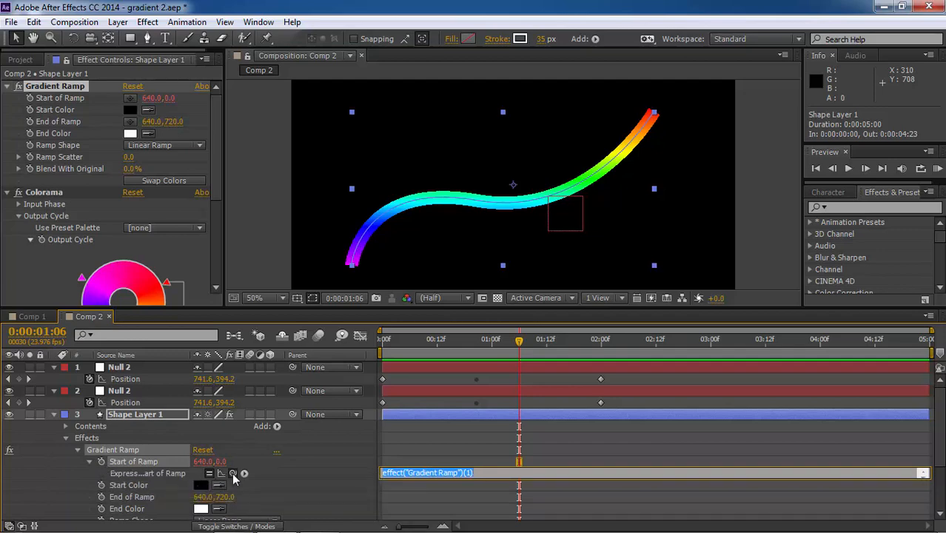
pyautogui.moveTo(233, 473); pyautogui.dragTo(153, 405)
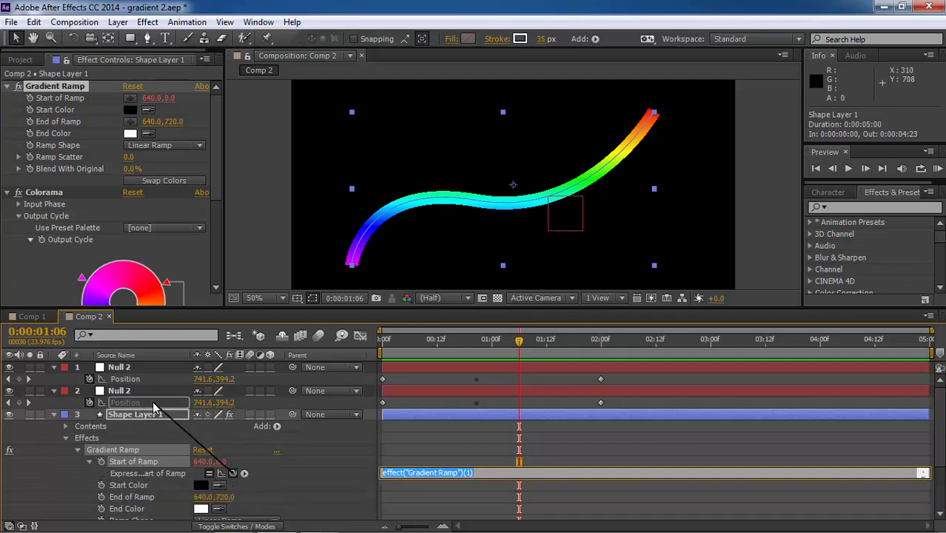
pyautogui.moveTo(154, 406); pyautogui.dragTo(154, 406)
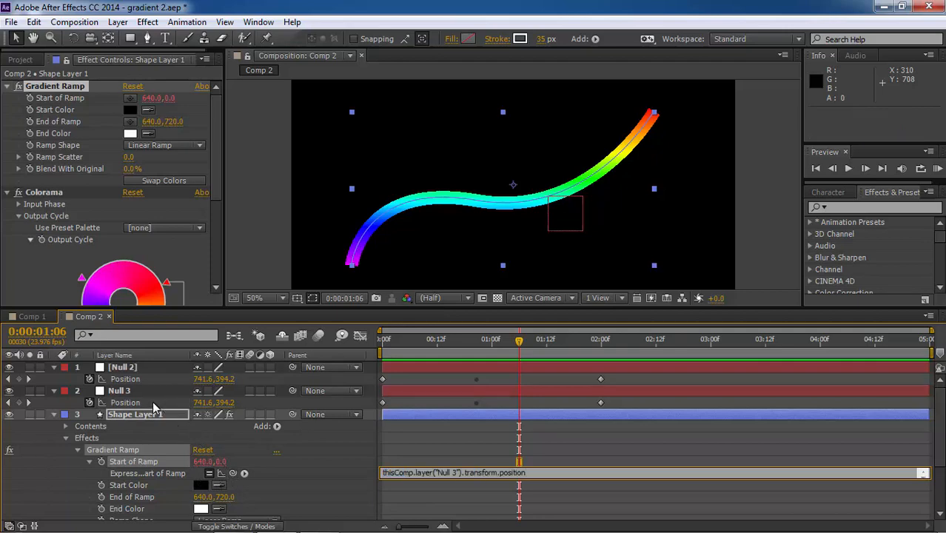
pyautogui.click(395, 449)
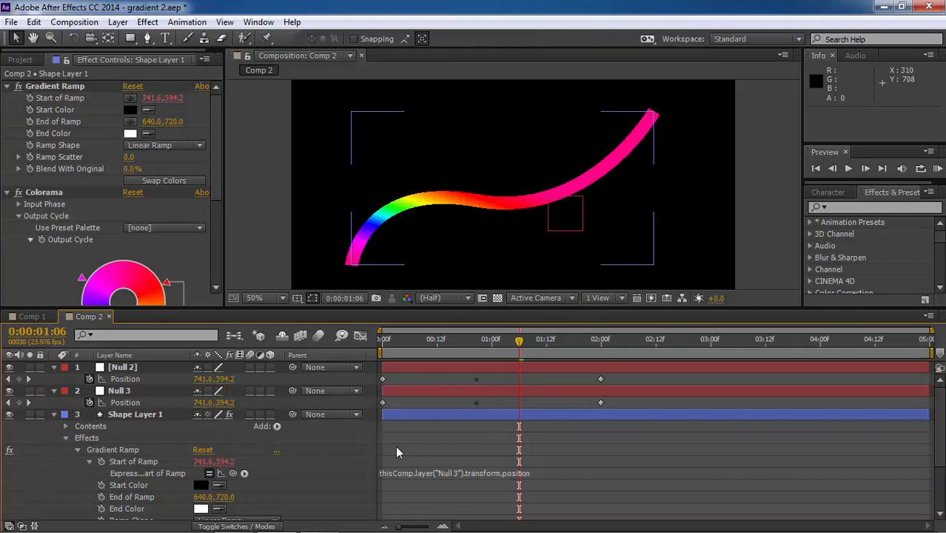
# Link the Gradient Ramp's End of Ramp to the upper null's Position with the expression thisComp.layer("Null 2").transform.position
pyautogui.keyDown('alt'); pyautogui.click(102, 497); pyautogui.keyUp('alt')
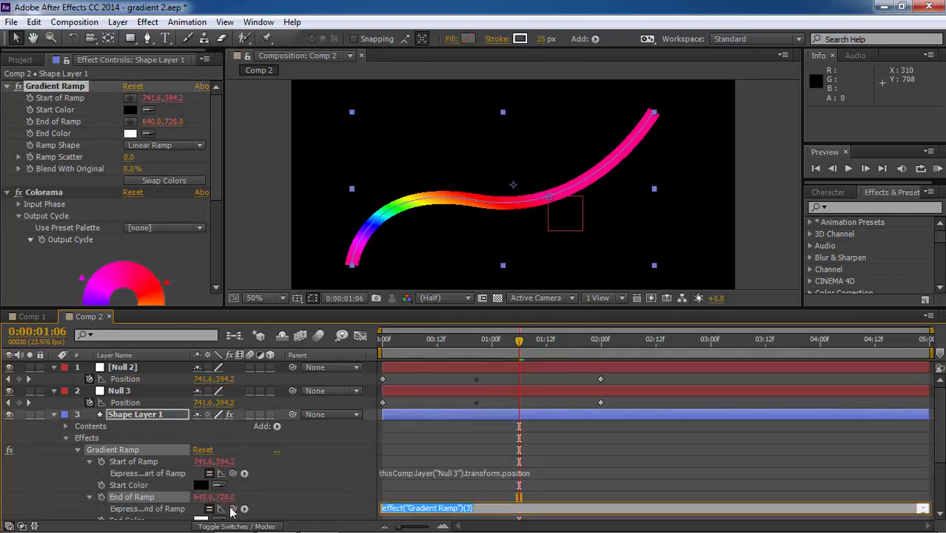
pyautogui.moveTo(232, 508); pyautogui.dragTo(147, 383)
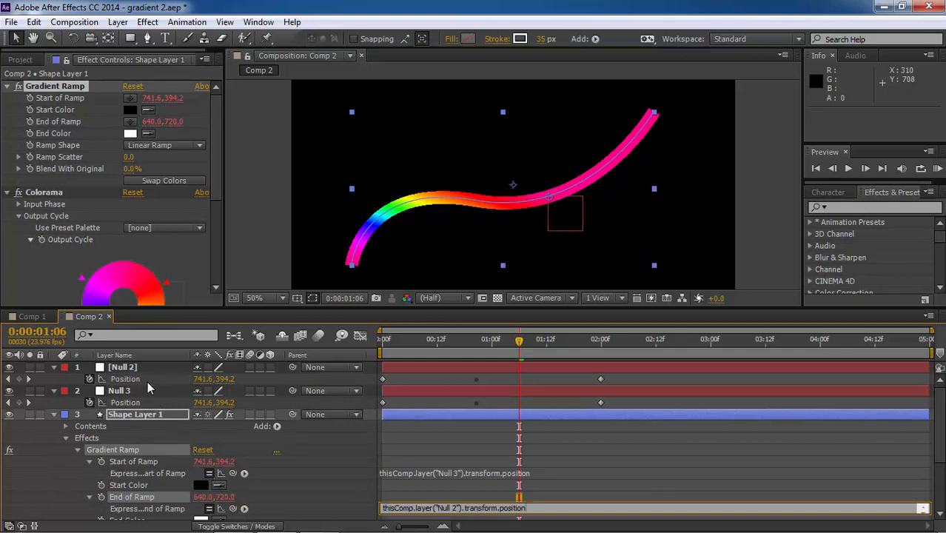
pyautogui.click(478, 447)
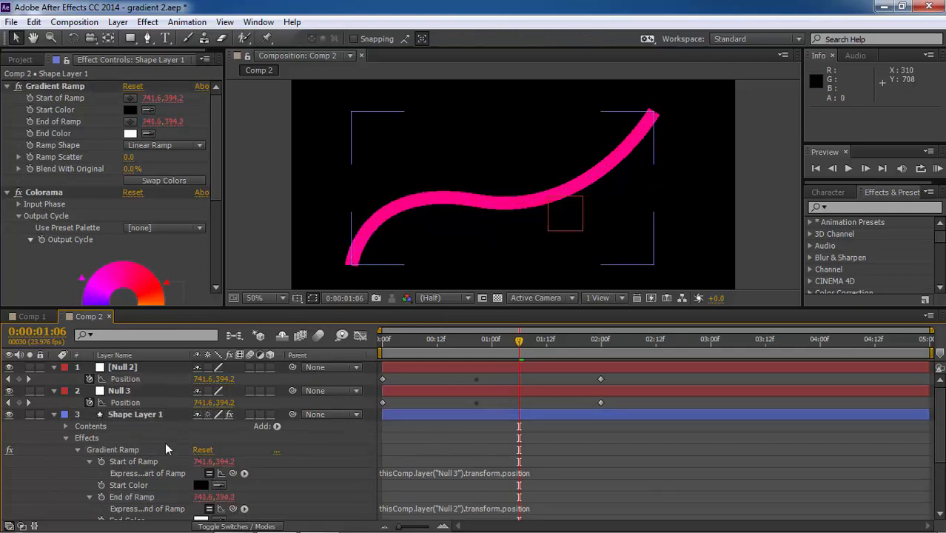
# Collapse Shape Layer 1, return to the first frame, and shift the Null 2 layer to start at 0:00:01:00
pyautogui.click(53, 415)
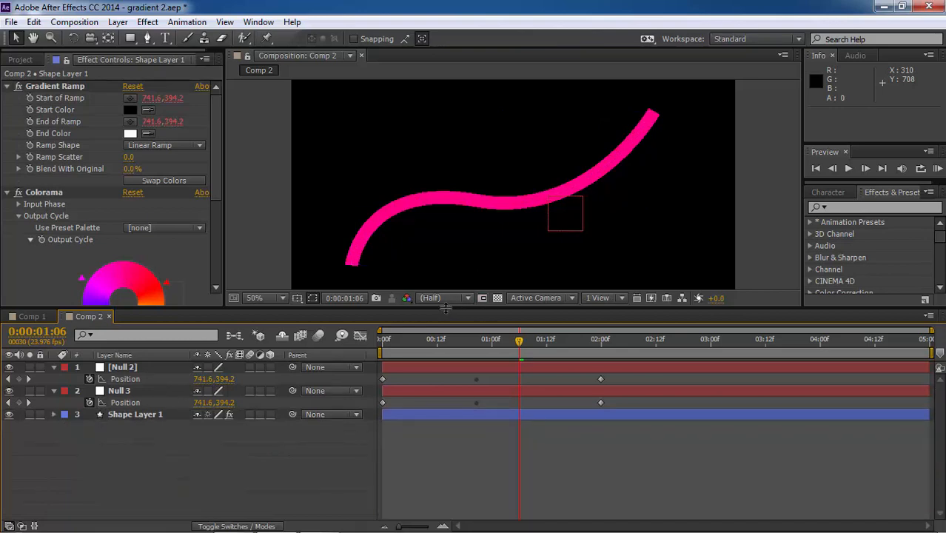
pyautogui.moveTo(445, 307); pyautogui.dragTo(445, 341)
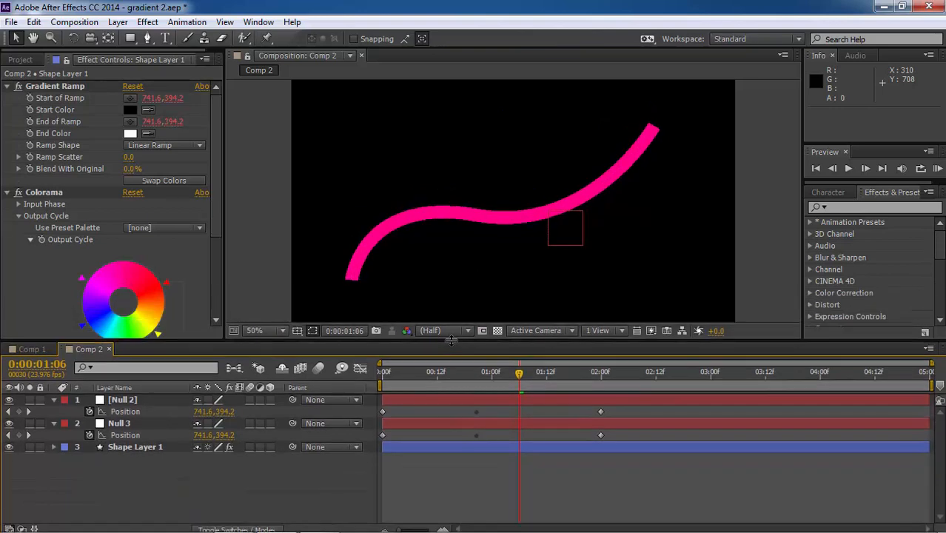
pyautogui.click(379, 375)
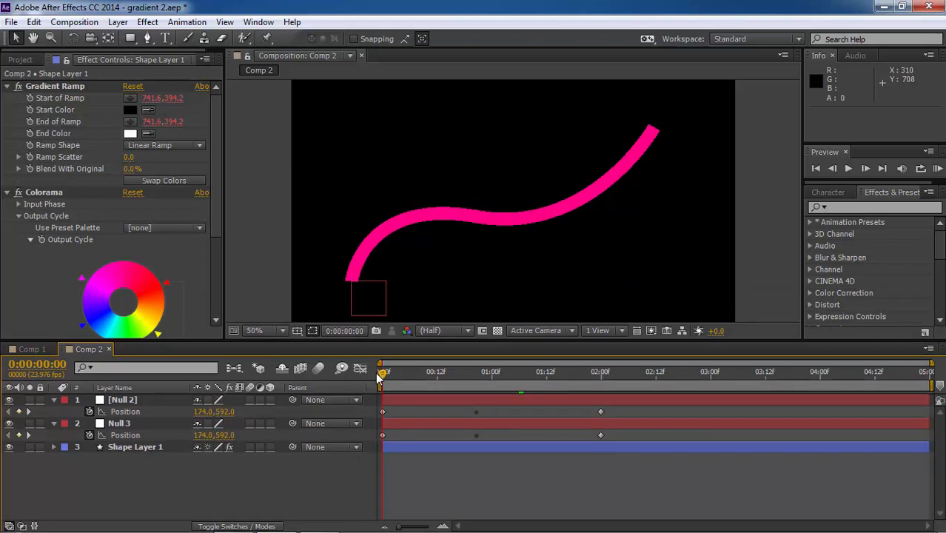
pyautogui.moveTo(378, 376)
pyautogui.mouseDown()
pyautogui.moveTo(532, 374)
pyautogui.moveTo(383, 380)
pyautogui.mouseUp()
pyautogui.moveTo(390, 402); pyautogui.dragTo(498, 406)
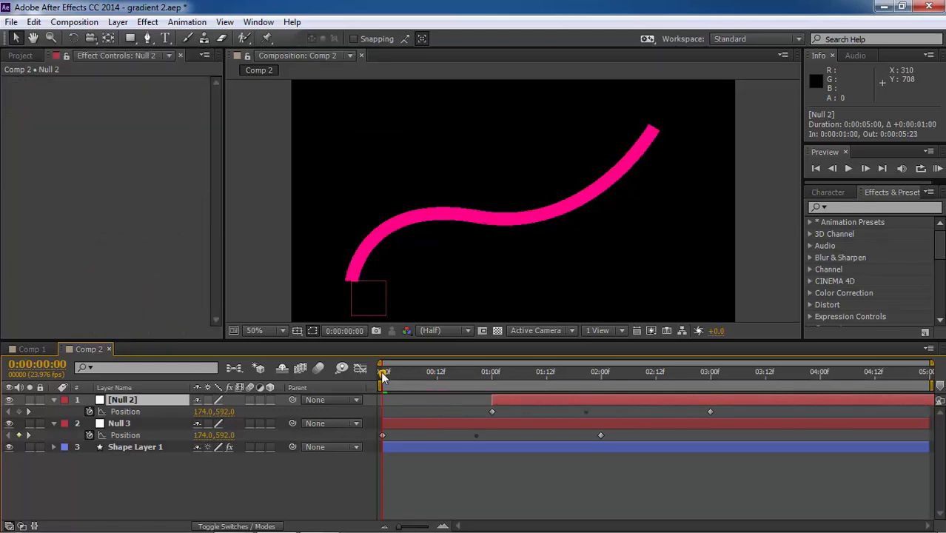
# Scrub through the gradient motion and move the last Position keyframes to 0:00:03:00 for Null 3 and 0:00:04:00 for Null 2
pyautogui.moveTo(383, 376); pyautogui.dragTo(707, 375)
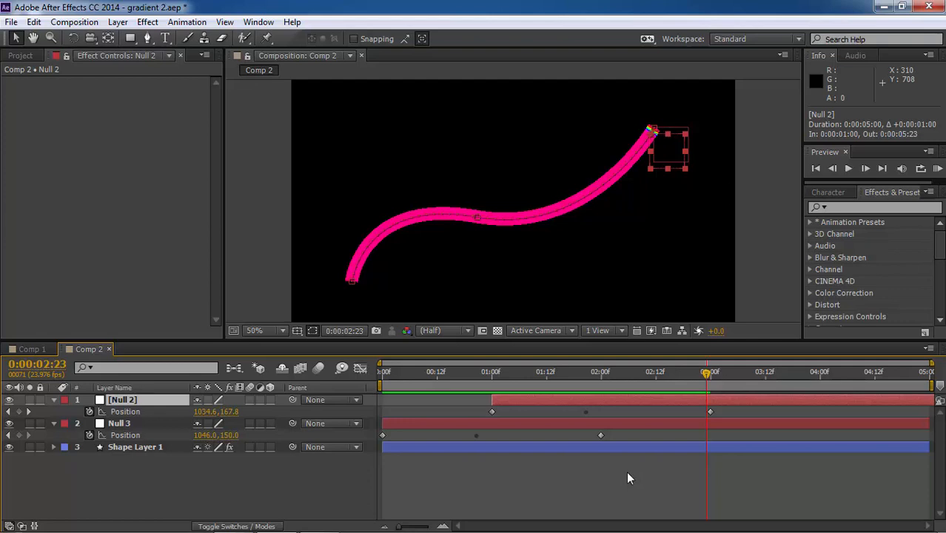
pyautogui.moveTo(599, 434); pyautogui.dragTo(824, 411)
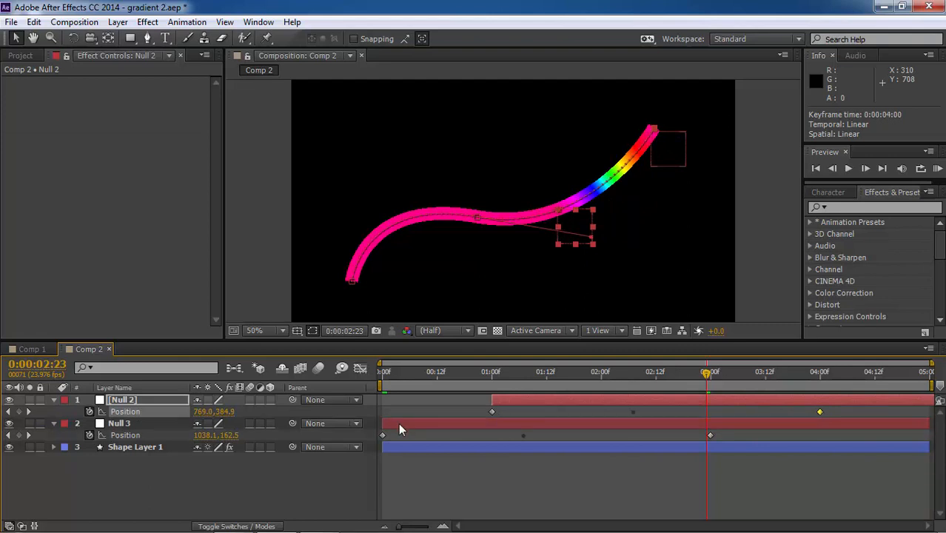
# Shift Null 3 to start at 0:00:00:12 and Null 2 at 0:00:01:19, and play the animation from the first frame
pyautogui.moveTo(398, 422); pyautogui.dragTo(452, 428)
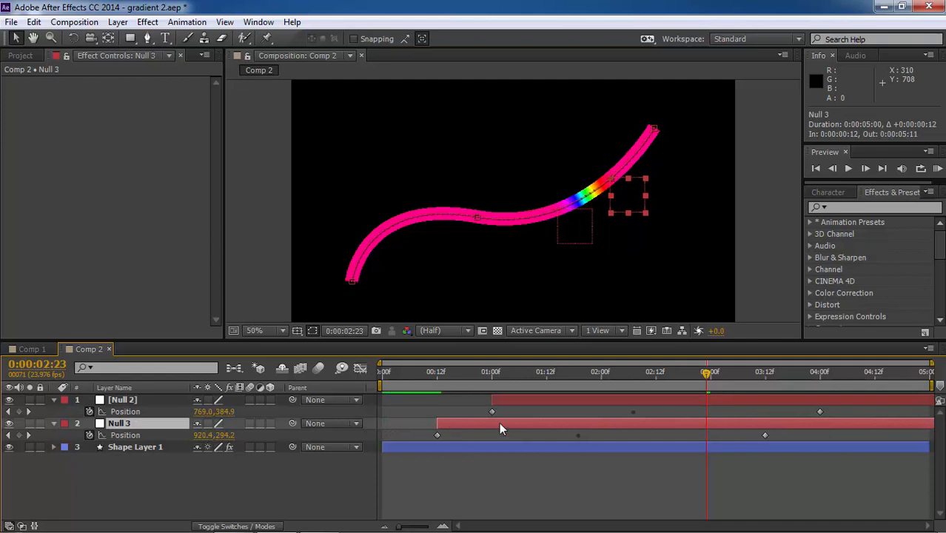
pyautogui.moveTo(523, 400); pyautogui.dragTo(607, 402)
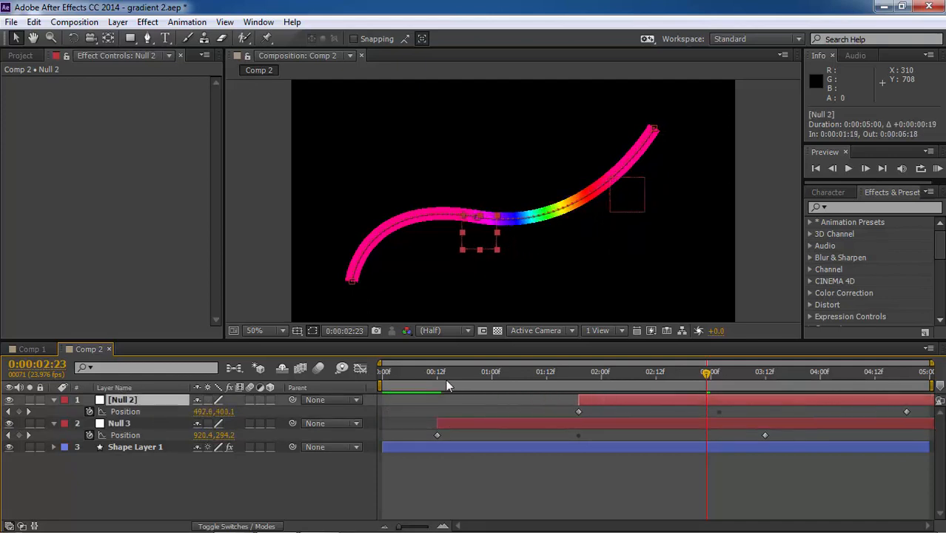
pyautogui.moveTo(445, 378); pyautogui.dragTo(357, 382)
pyautogui.click(440, 470)
pyautogui.press('space')
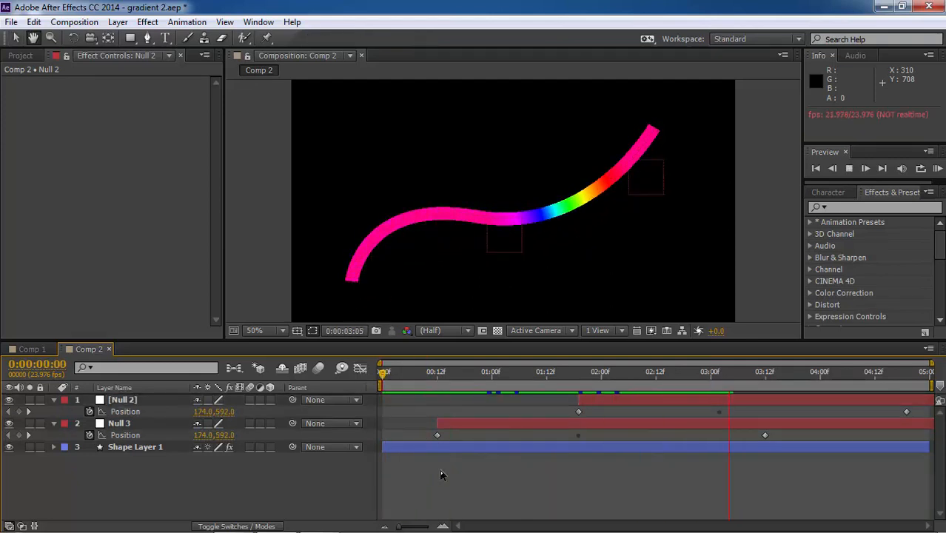
# Stop the playback, add Trim Paths to Shape Layer 1, and expose its trim properties
pyautogui.press('space')
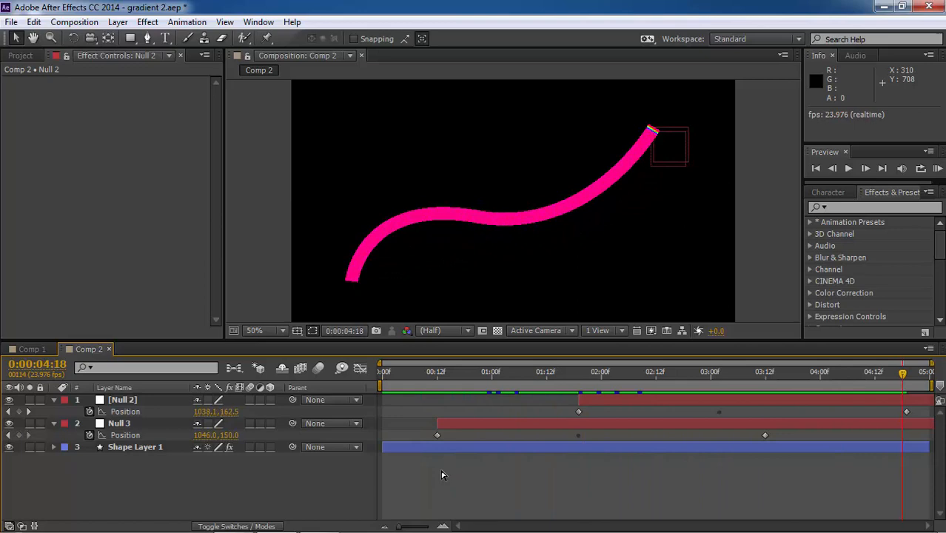
pyautogui.click(147, 449)
pyautogui.press('e')
pyautogui.click(66, 423)
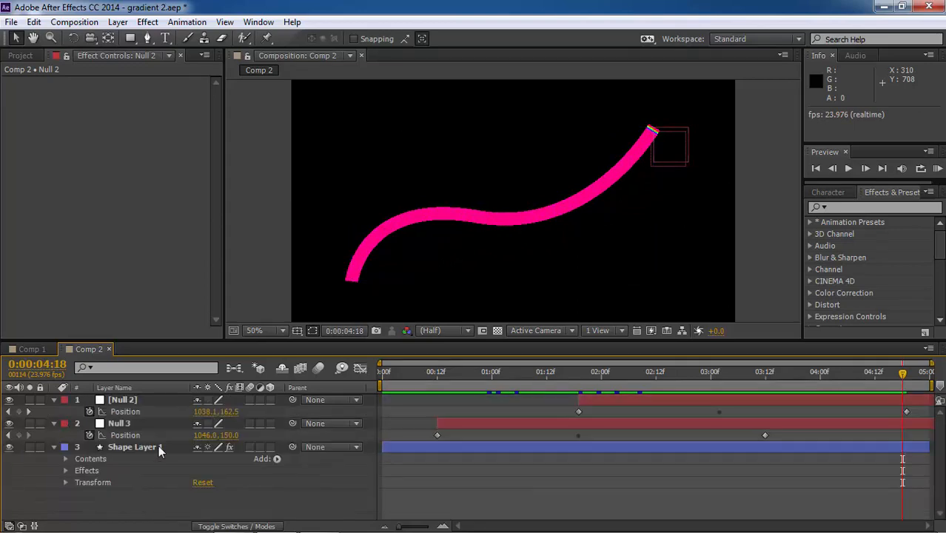
pyautogui.click(277, 458)
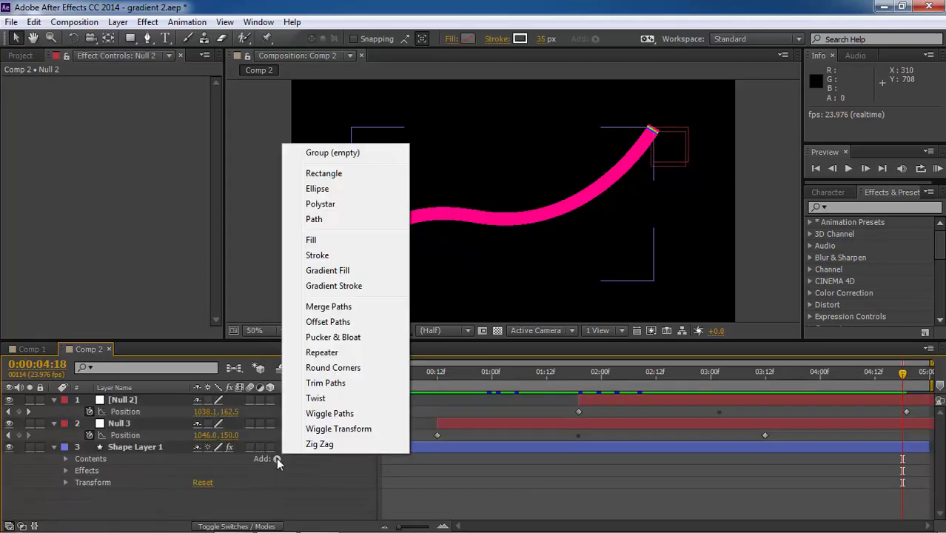
pyautogui.click(324, 382)
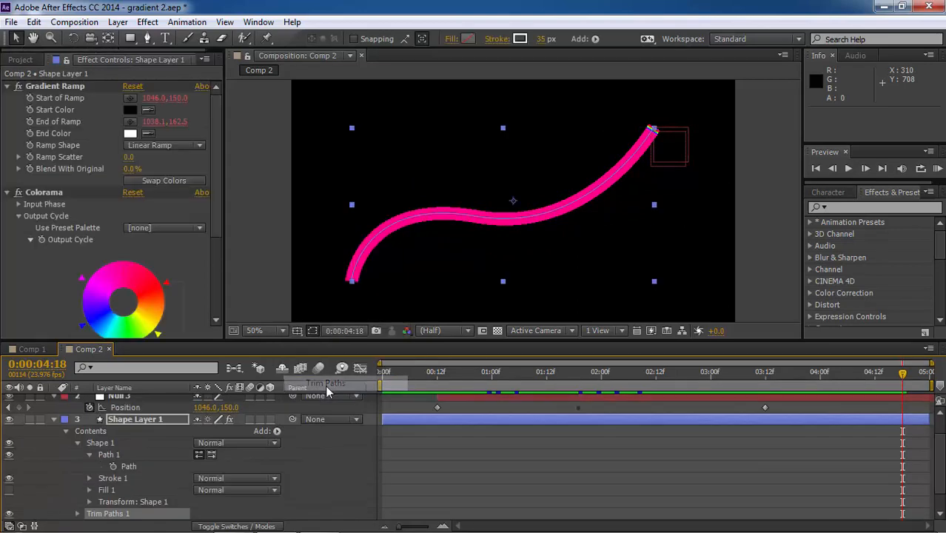
pyautogui.click(77, 442)
pyautogui.click(76, 483)
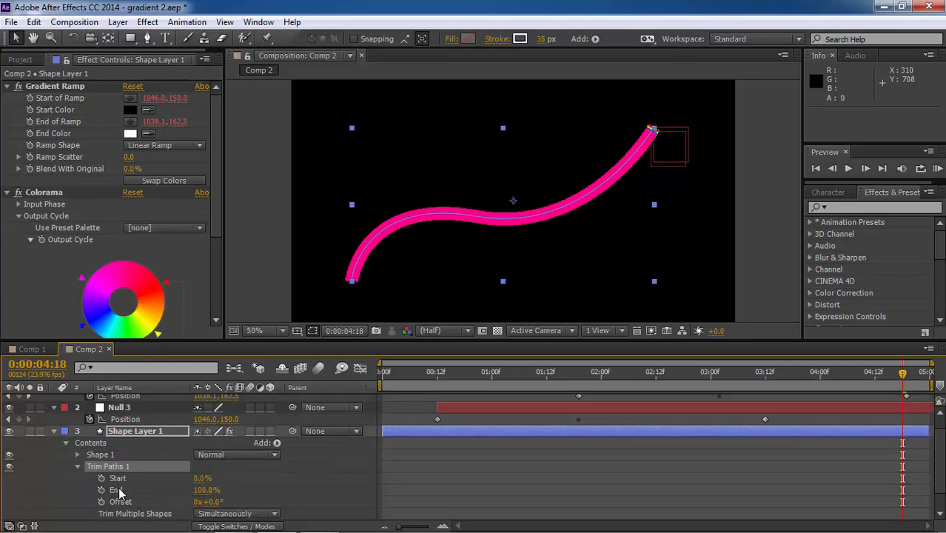
# Keyframe the Trim Paths End from 0% at the first frame to 100% at 0:00:03:12
pyautogui.press('Home')
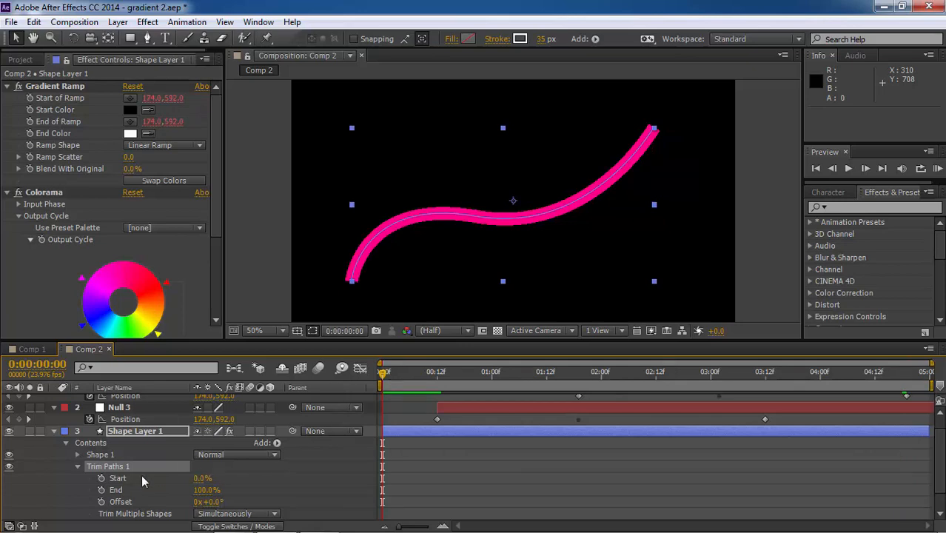
pyautogui.click(101, 490)
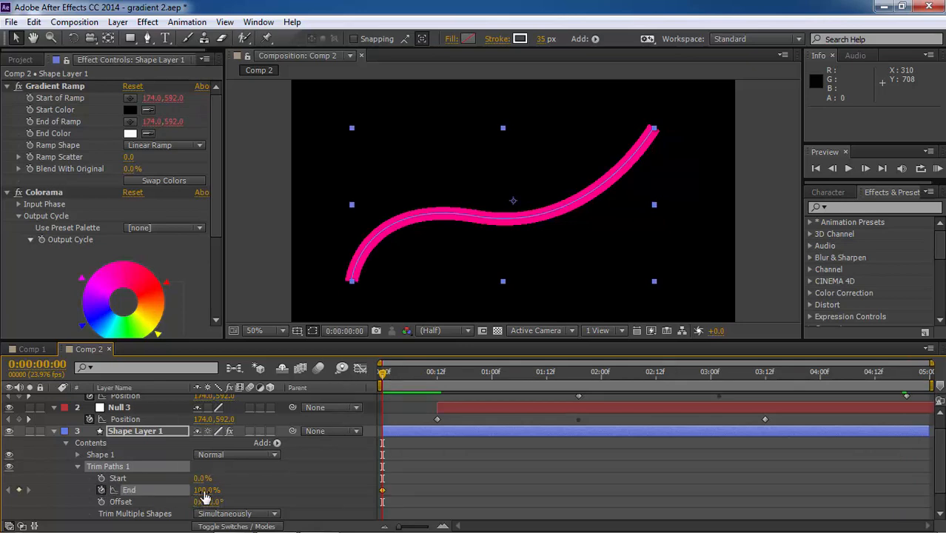
pyautogui.moveTo(206, 496); pyautogui.dragTo(121, 501)
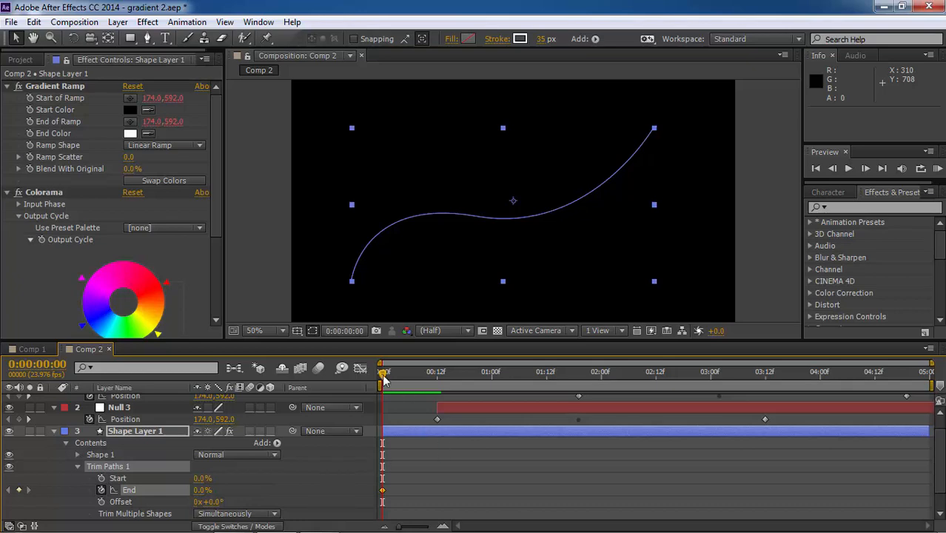
pyautogui.moveTo(383, 375); pyautogui.dragTo(764, 406)
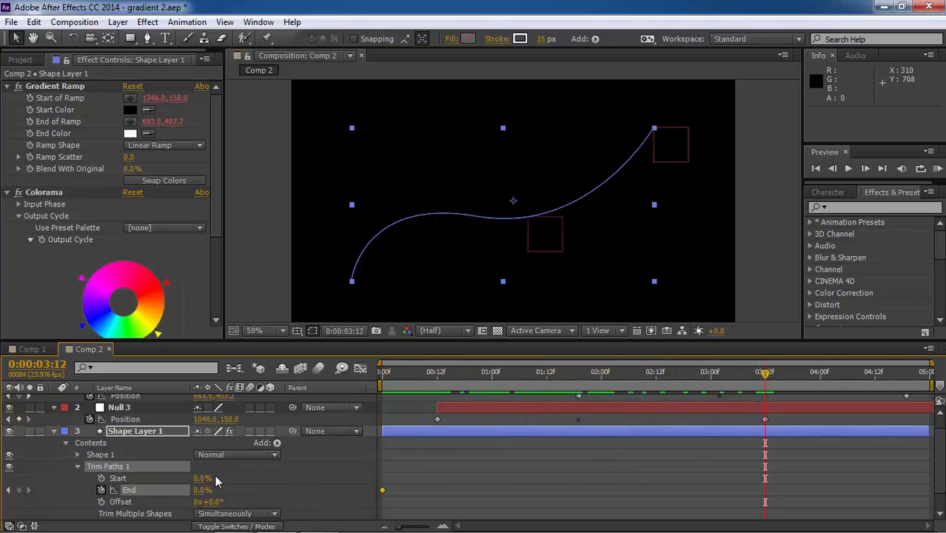
pyautogui.moveTo(204, 497); pyautogui.dragTo(414, 473)
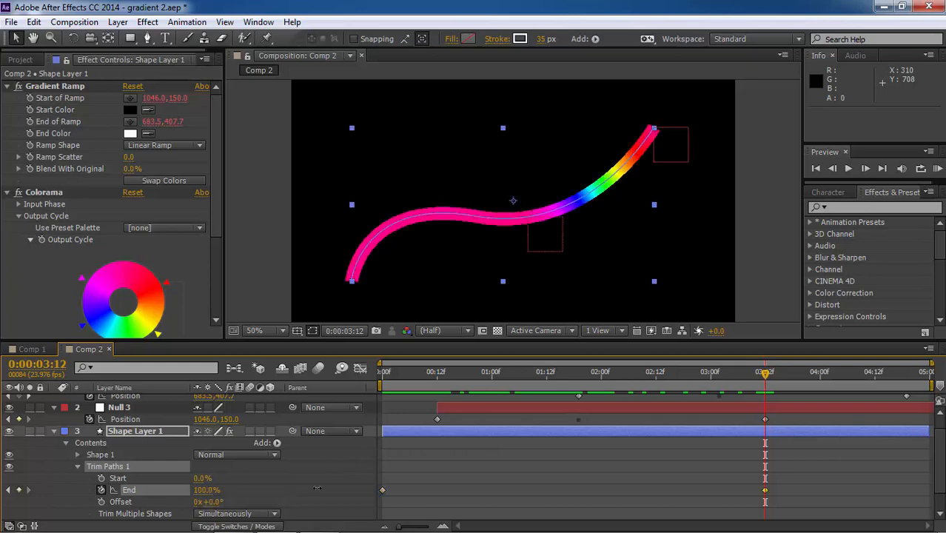
# Keyframe the Trim Paths Start from 0% at 0:00:01:19 to 100% at 0:00:04:19
pyautogui.moveTo(399, 384)
pyautogui.mouseDown()
pyautogui.moveTo(382, 384)
pyautogui.moveTo(415, 384)
pyautogui.mouseUp()
pyautogui.moveTo(460, 383); pyautogui.dragTo(579, 388)
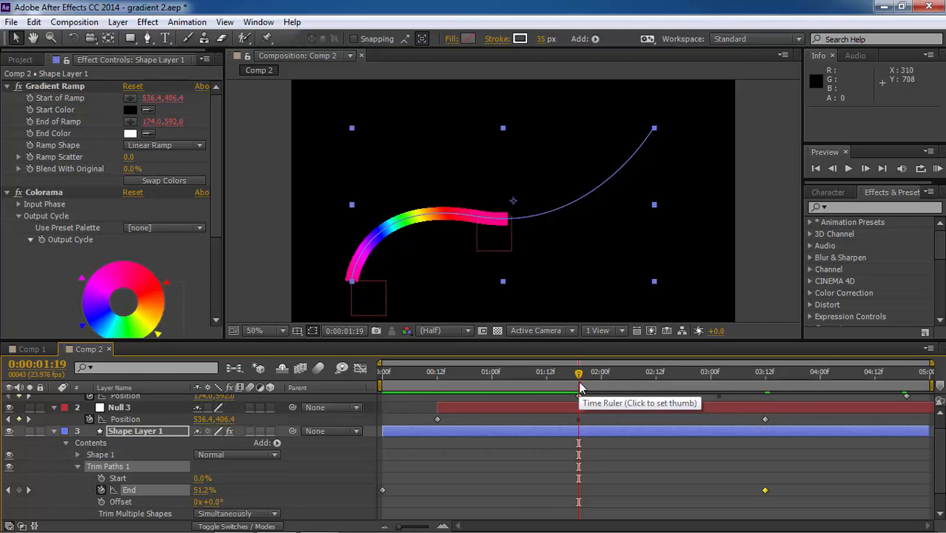
pyautogui.click(101, 478)
pyautogui.moveTo(582, 374)
pyautogui.mouseDown()
pyautogui.moveTo(915, 386)
pyautogui.moveTo(907, 385)
pyautogui.mouseUp()
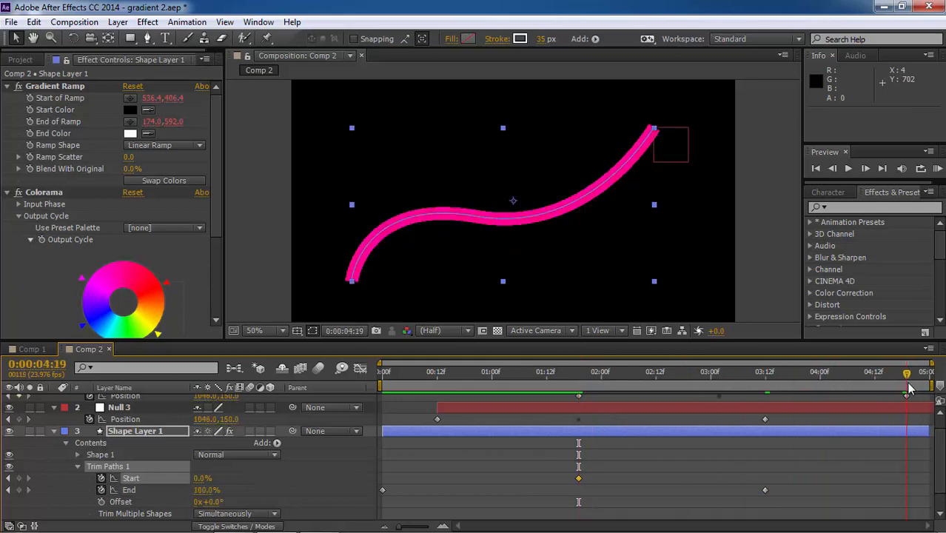
pyautogui.moveTo(203, 478); pyautogui.dragTo(296, 483)
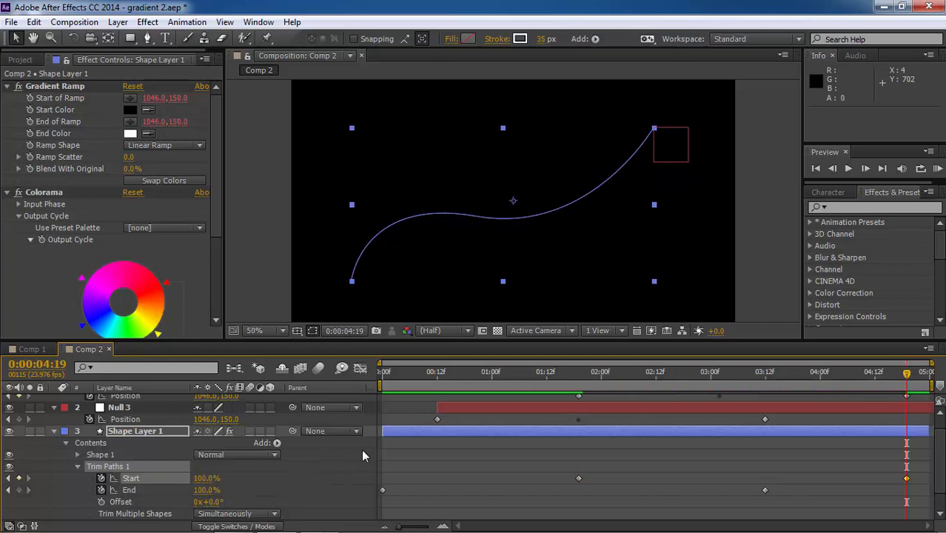
# Deselect the layer and play the trimmed stroke animation from the first frame
pyautogui.click(382, 373)
pyautogui.click(421, 449)
pyautogui.press('space')
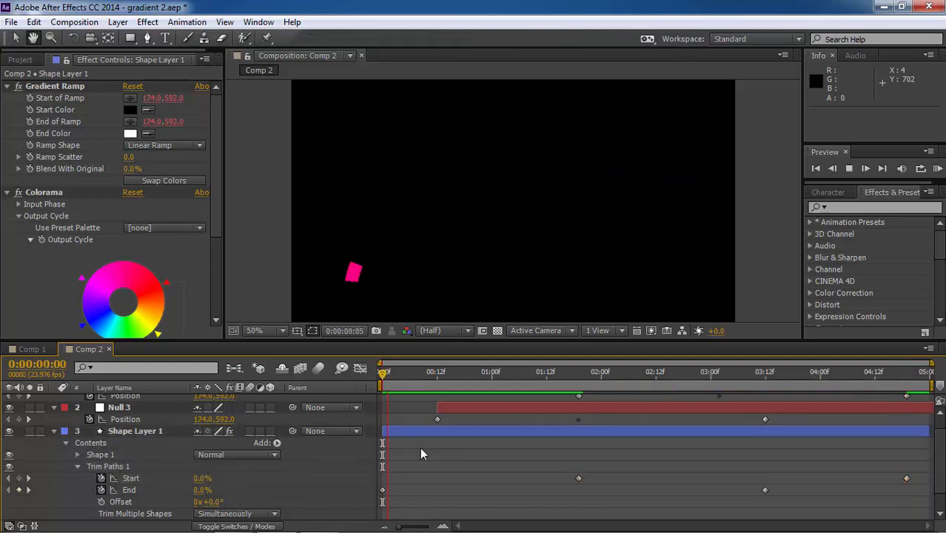